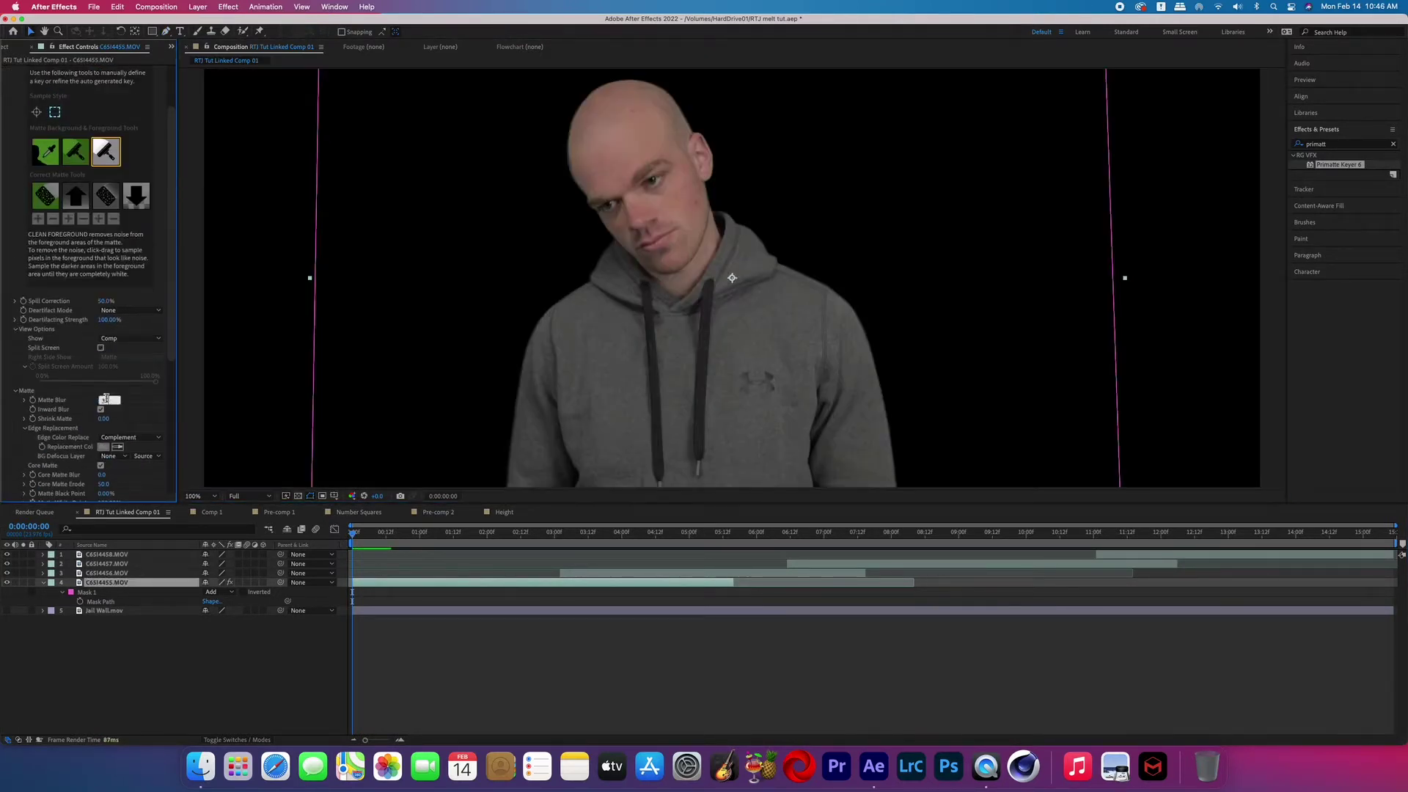
# Adjust the Matte Blur amount on the Primatte key.
pyautogui.click(106, 400)
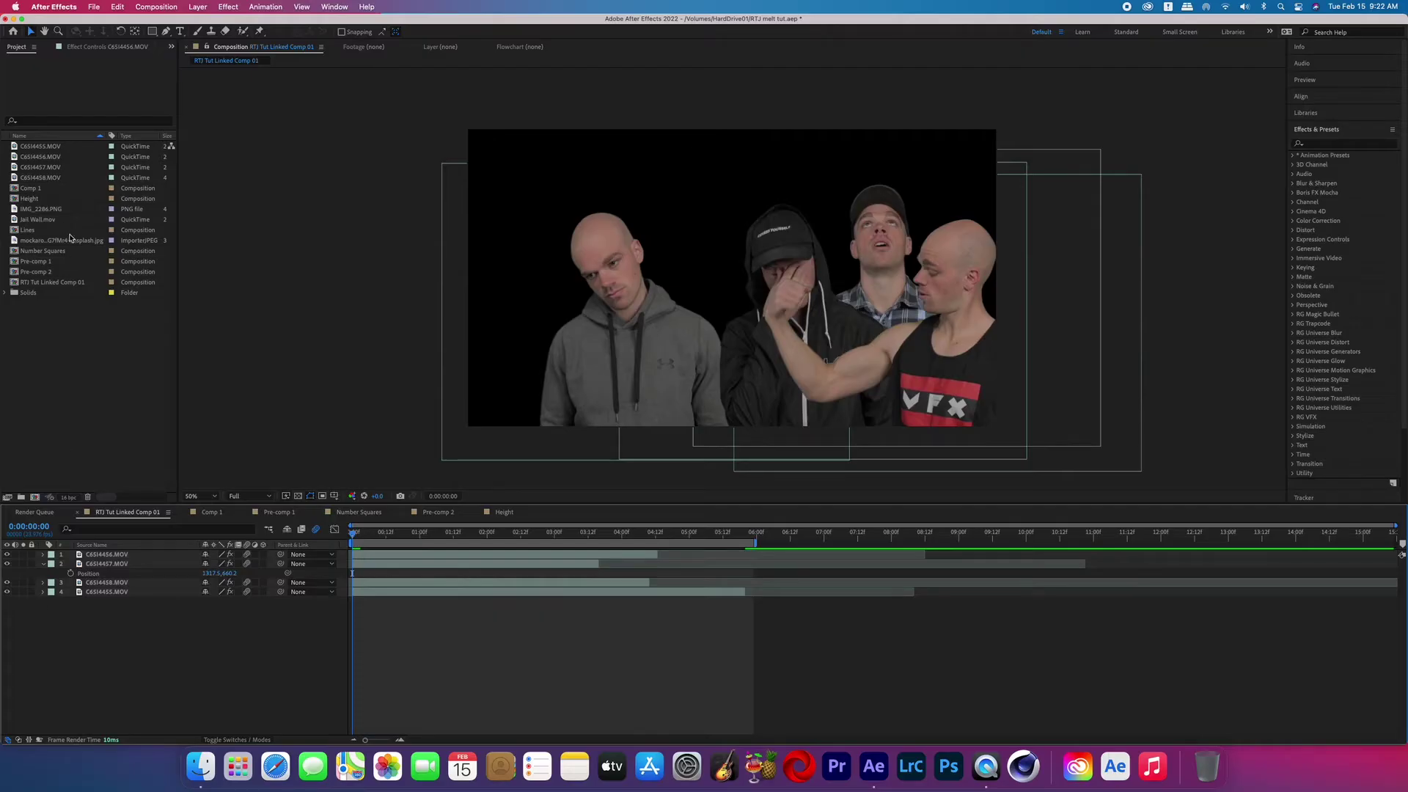
# Add Jail Wall.mov at the bottom of the stack, moved up and shifted right.
pyautogui.moveTo(59, 220); pyautogui.dragTo(59, 601)
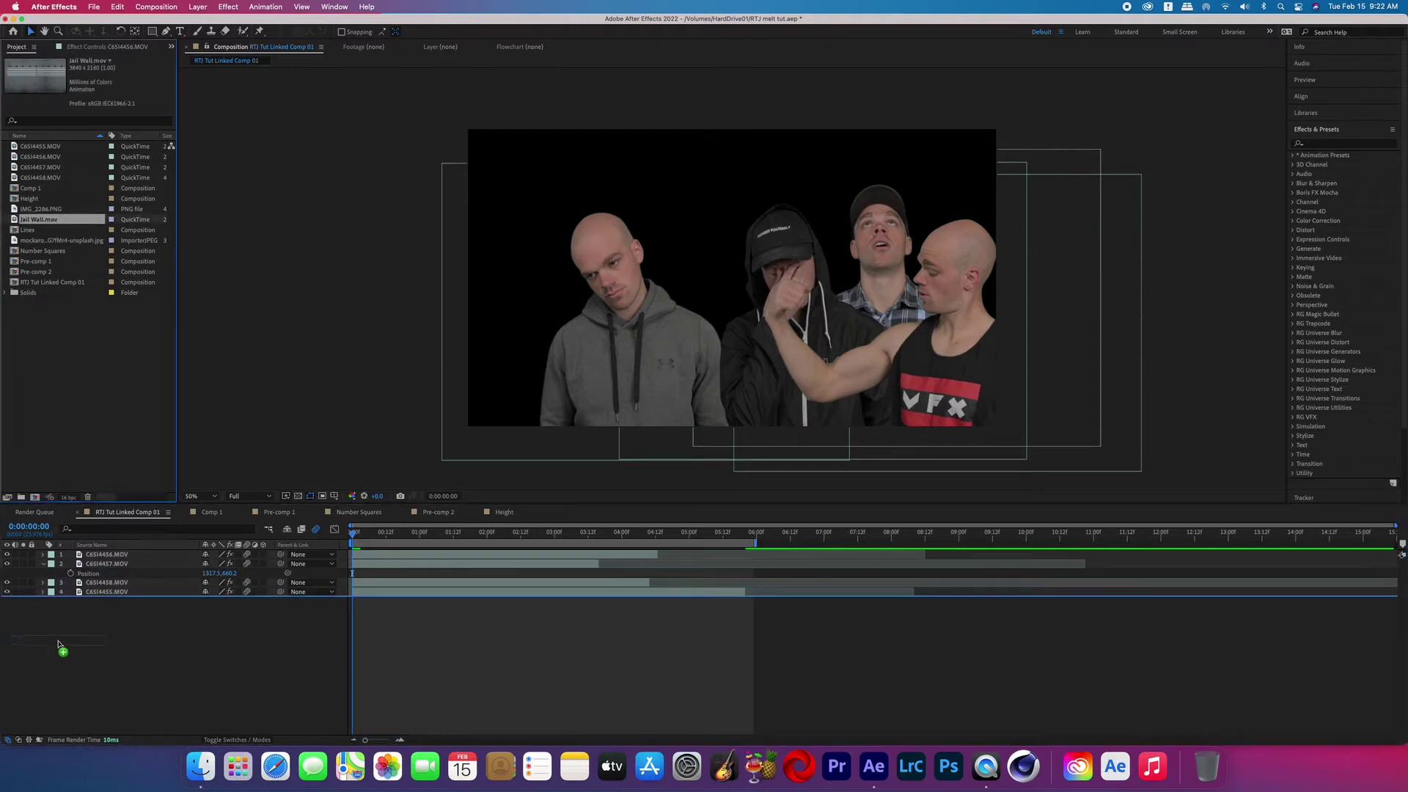
pyautogui.press('p')
pyautogui.moveTo(226, 611); pyautogui.dragTo(597, 604)
pyautogui.click(106, 592)
# Hide the hooded figure and move the tank-top man off the right edge.
pyautogui.click(7, 582)
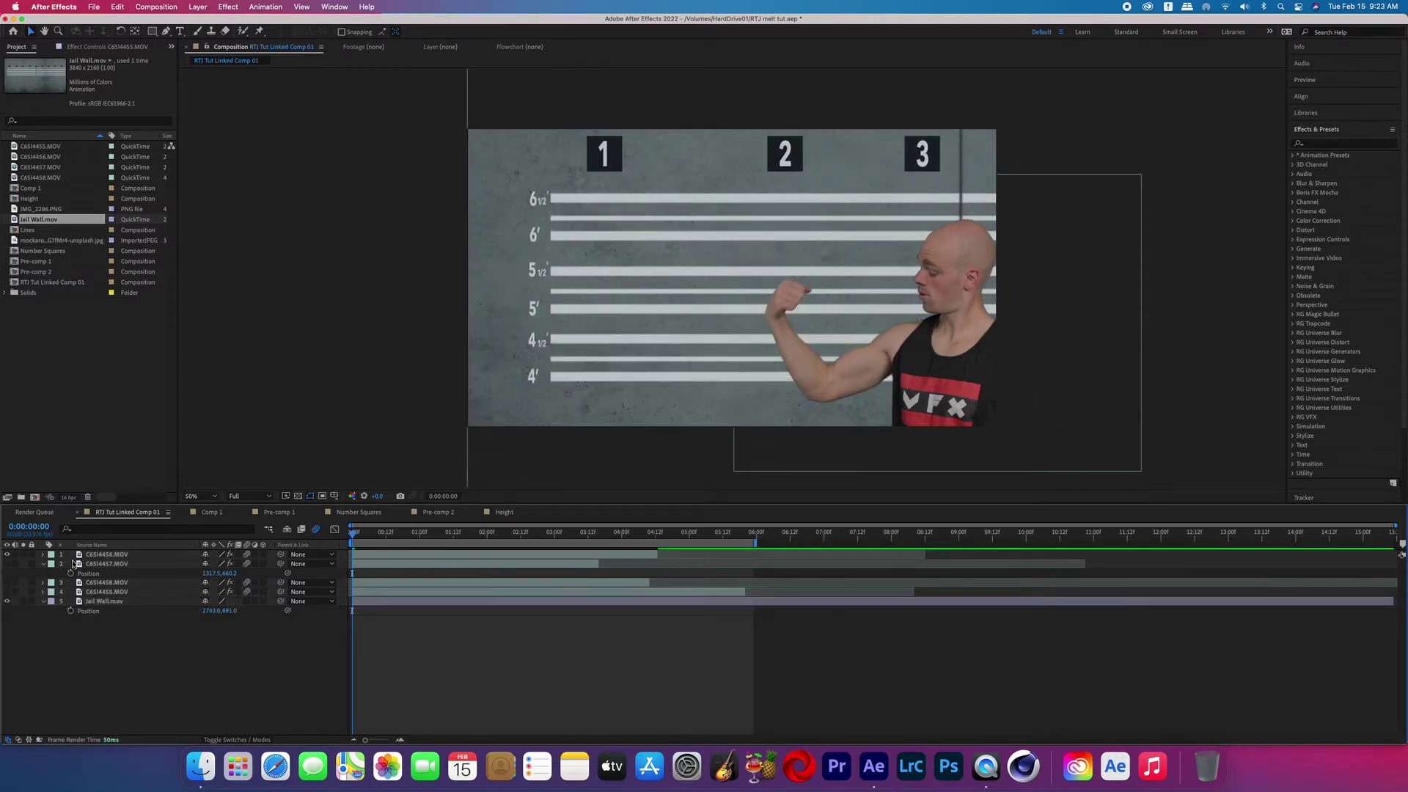
pyautogui.click(944, 322)
pyautogui.press('p')
pyautogui.moveTo(944, 323); pyautogui.dragTo(1254, 322)
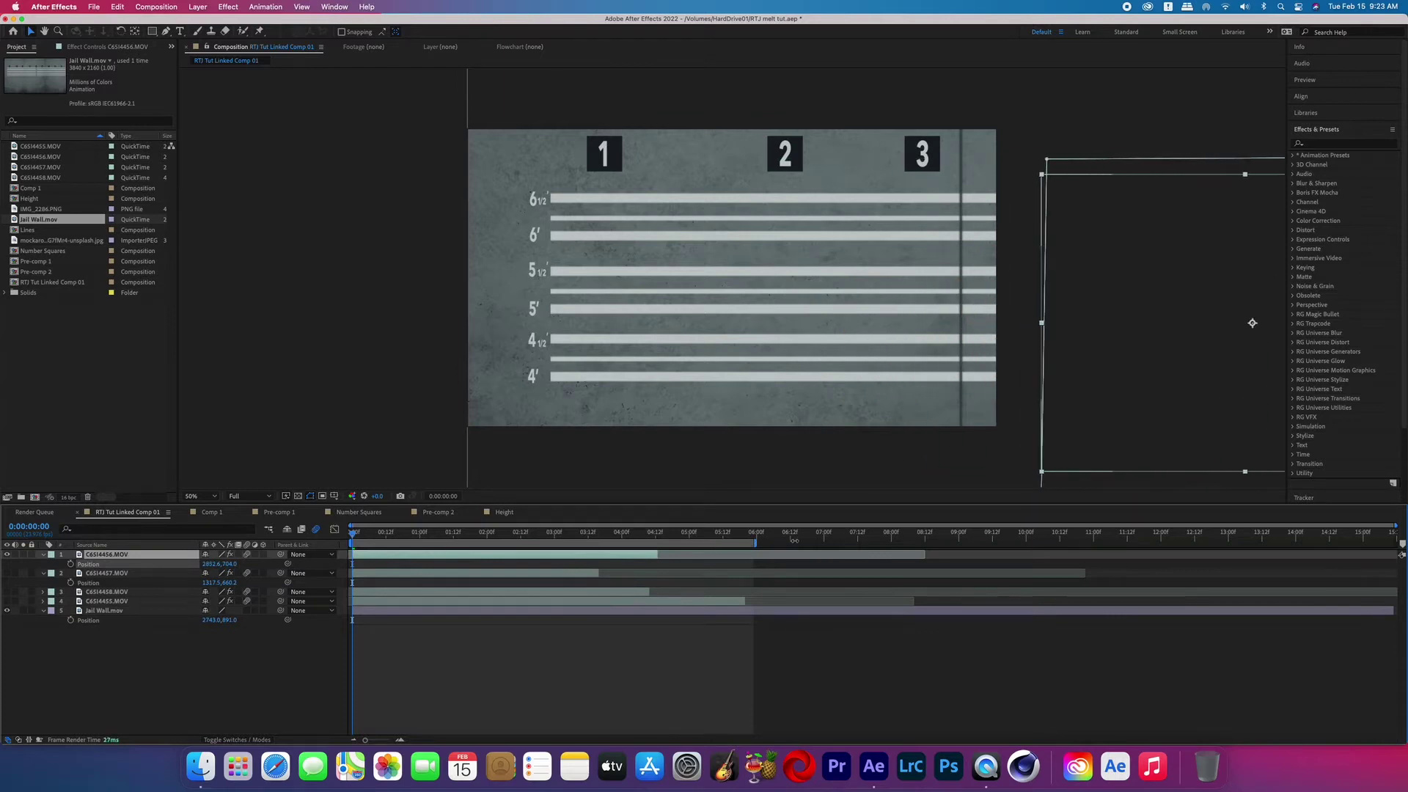
pyautogui.click(106, 572)
# Place the hooded figure at the wall's left and the plaid-shirt man toward the centre.
pyautogui.click(6, 573)
pyautogui.moveTo(865, 310); pyautogui.dragTo(653, 310)
pyautogui.click(7, 591)
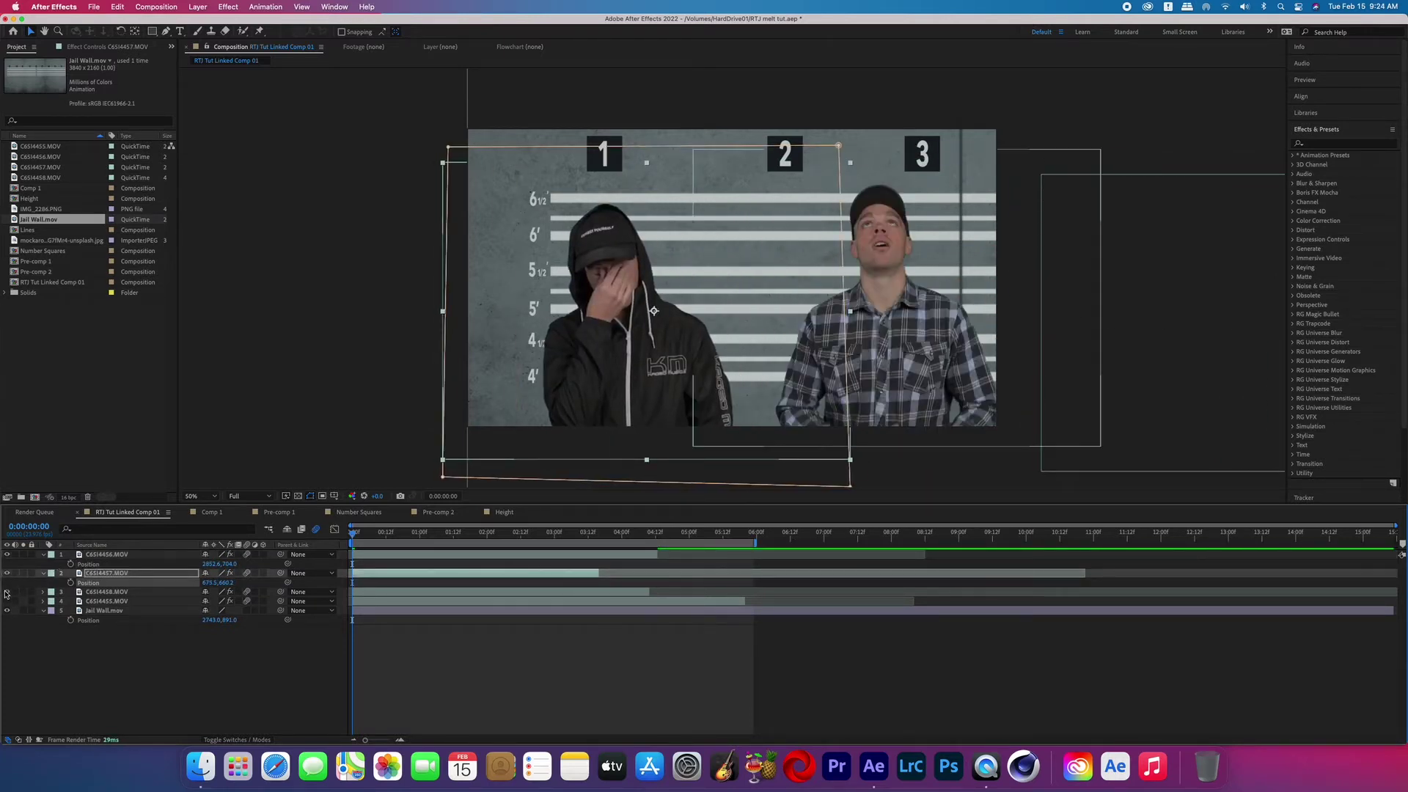
pyautogui.click(107, 591)
pyautogui.press('p')
pyautogui.moveTo(903, 298); pyautogui.dragTo(817, 298)
pyautogui.click(107, 610)
# Show the bald man's layer and make the top layer start later in time.
pyautogui.press('p')
pyautogui.click(6, 610)
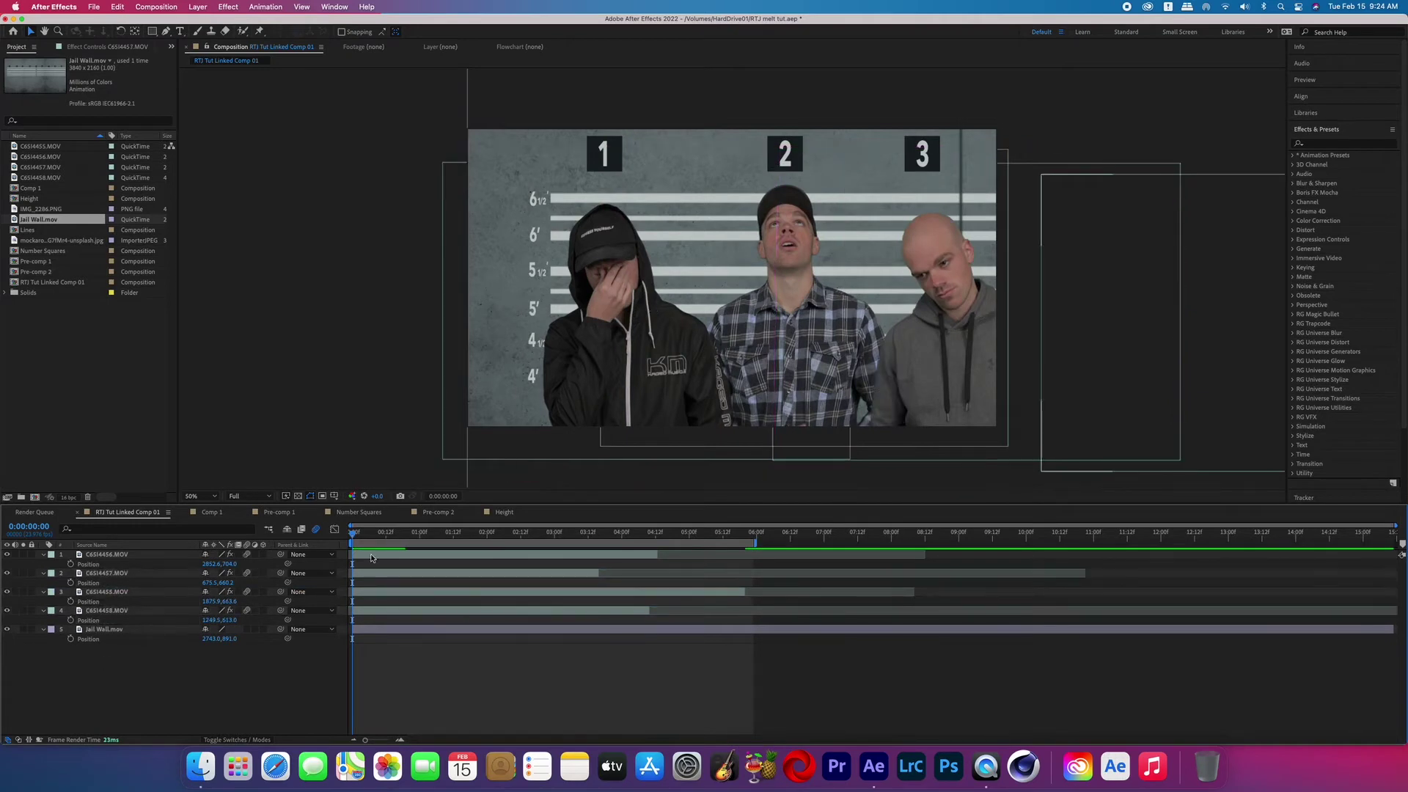
pyautogui.click(366, 556)
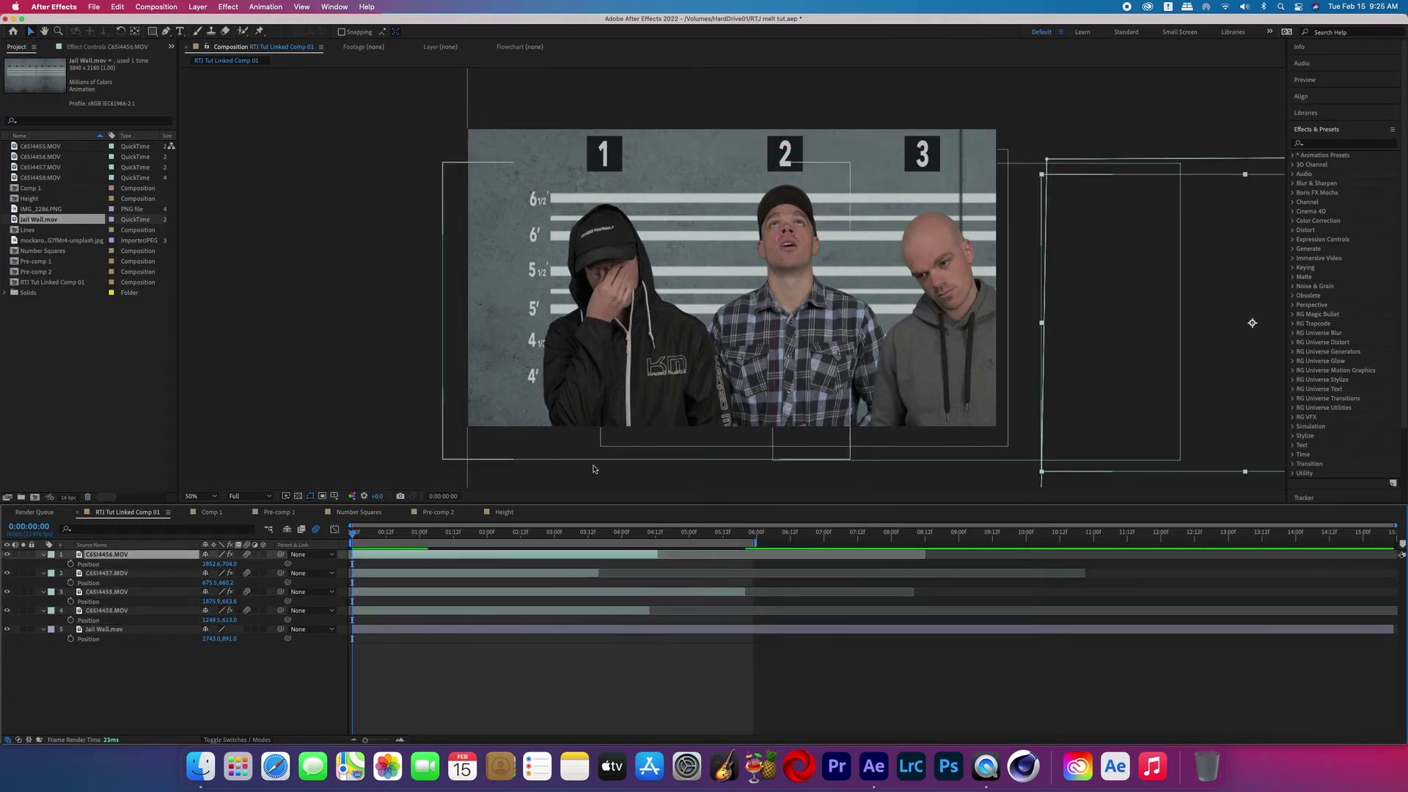
pyautogui.moveTo(380, 557); pyautogui.dragTo(476, 557)
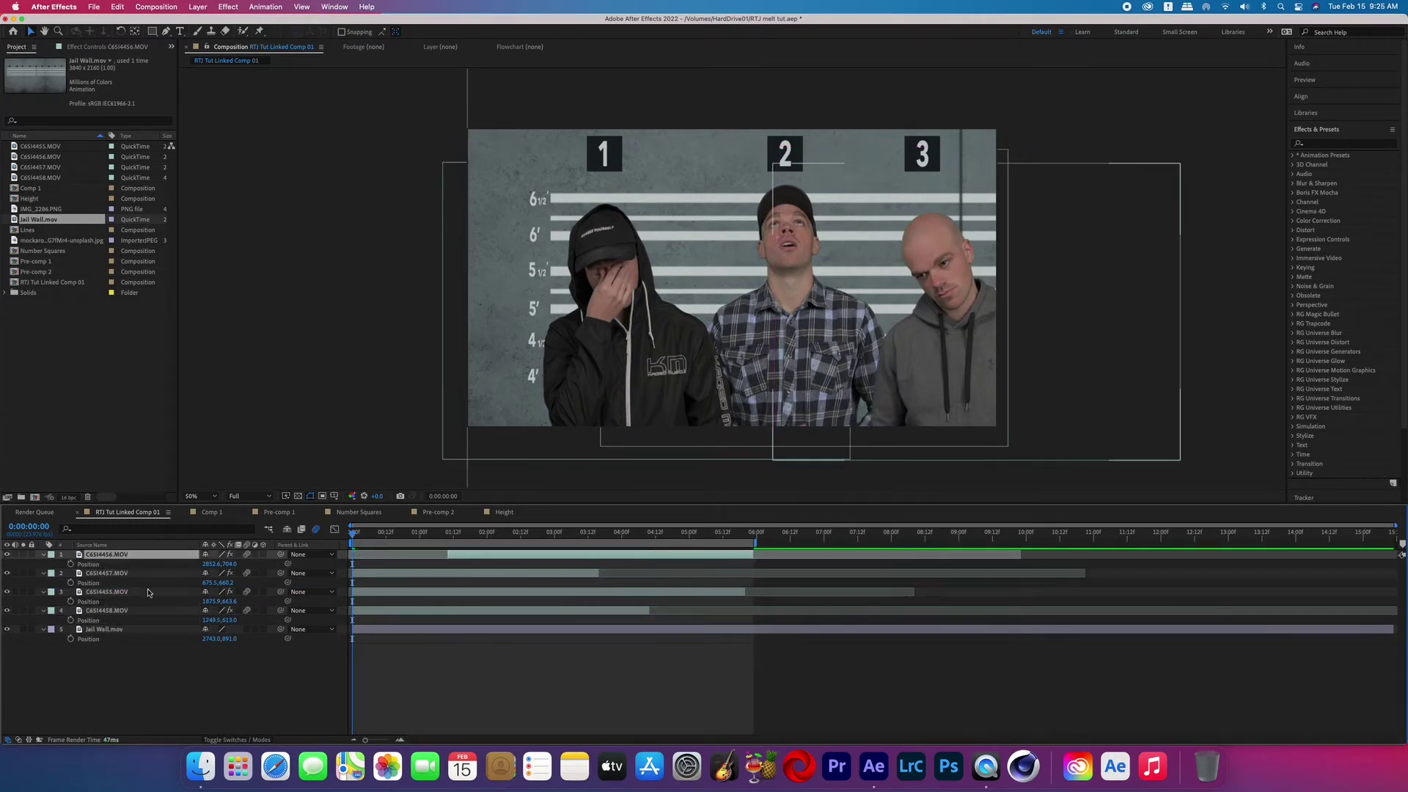
pyautogui.click(149, 592)
pyautogui.moveTo(606, 594)
pyautogui.mouseDown()
pyautogui.moveTo(638, 594)
pyautogui.moveTo(606, 594)
pyautogui.mouseUp()
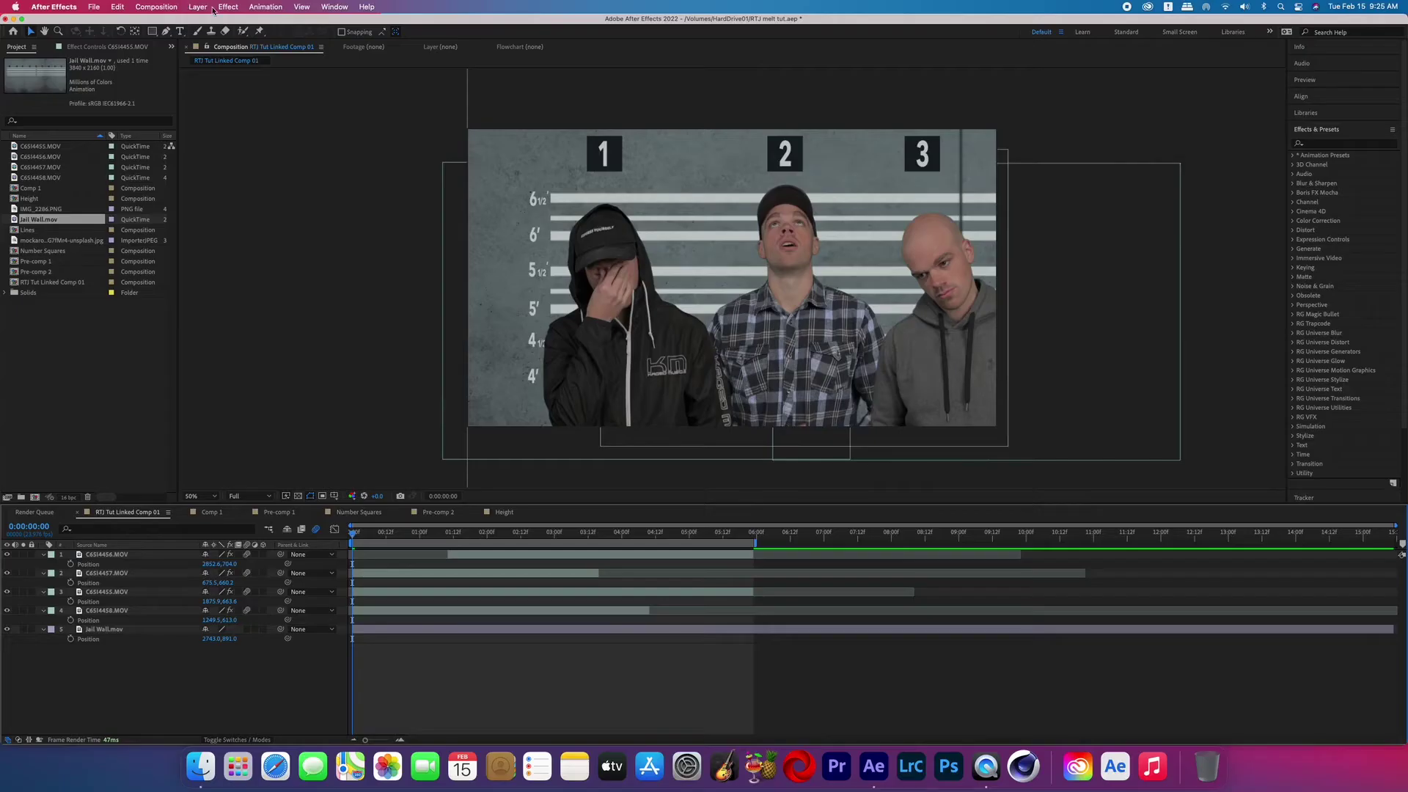
# Add a null object and parent the four people layers to Null 2.
pyautogui.click(198, 6)
pyautogui.moveTo(220, 23)
pyautogui.click(333, 71)
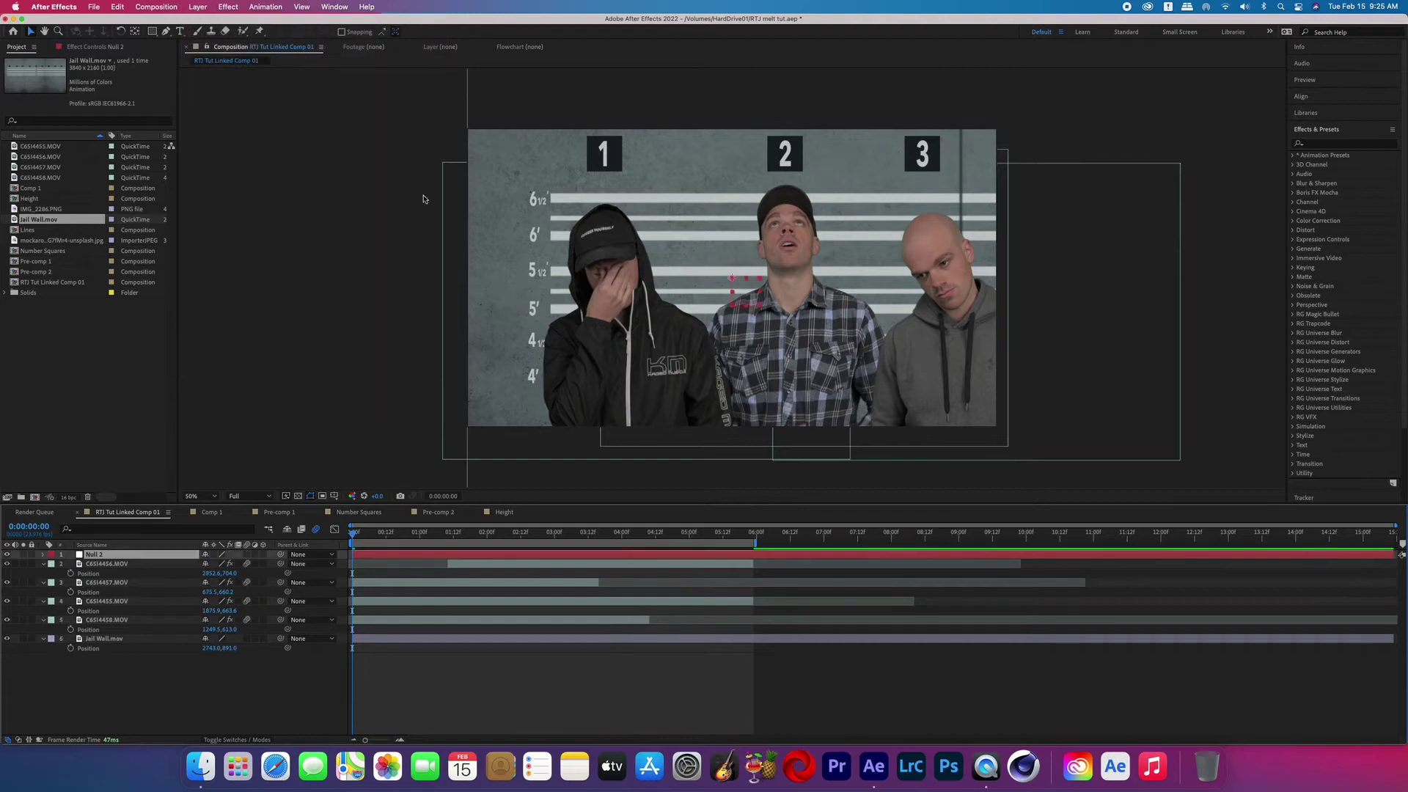
pyautogui.click(193, 565)
pyautogui.keyDown('shift'); pyautogui.click(194, 620); pyautogui.keyUp('shift')
pyautogui.click(307, 564)
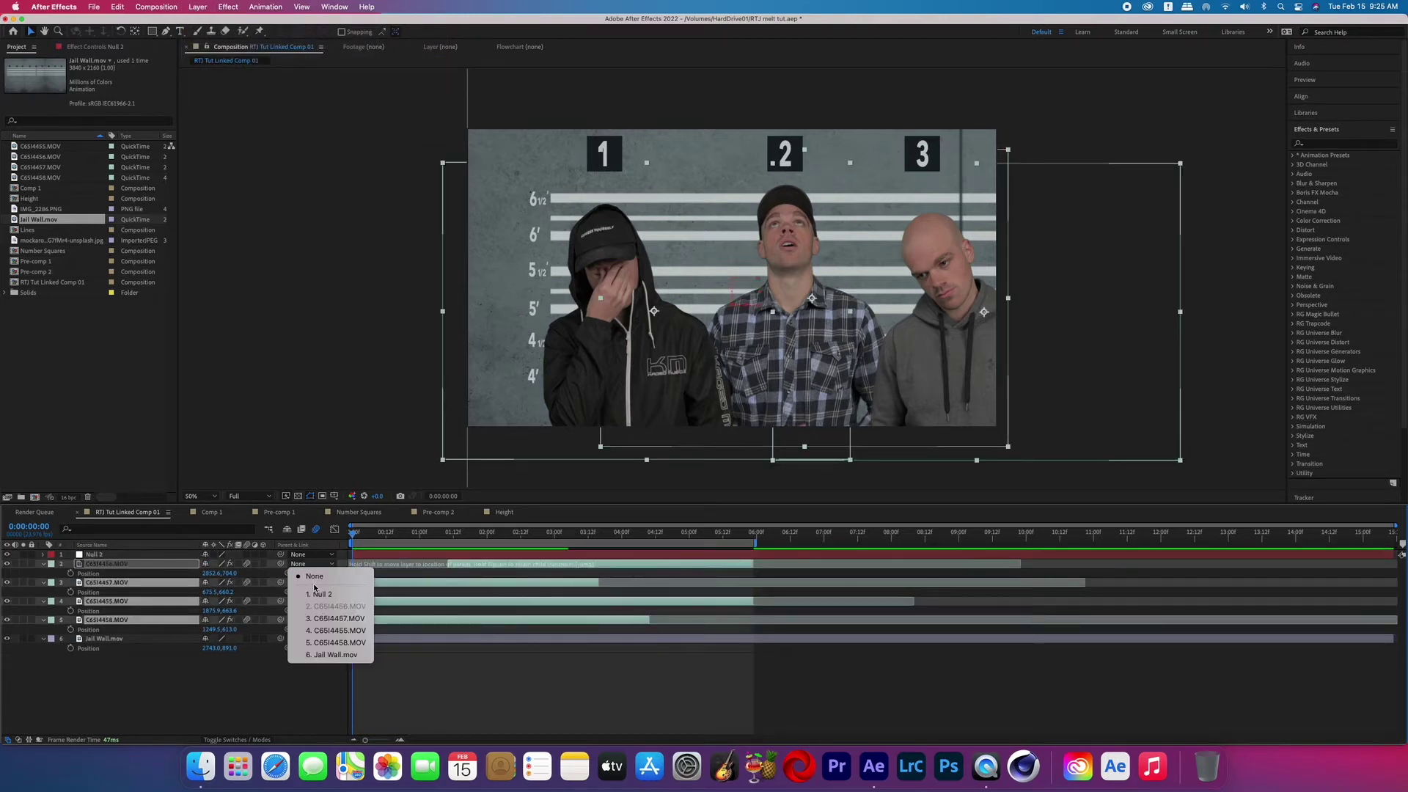
pyautogui.click(316, 595)
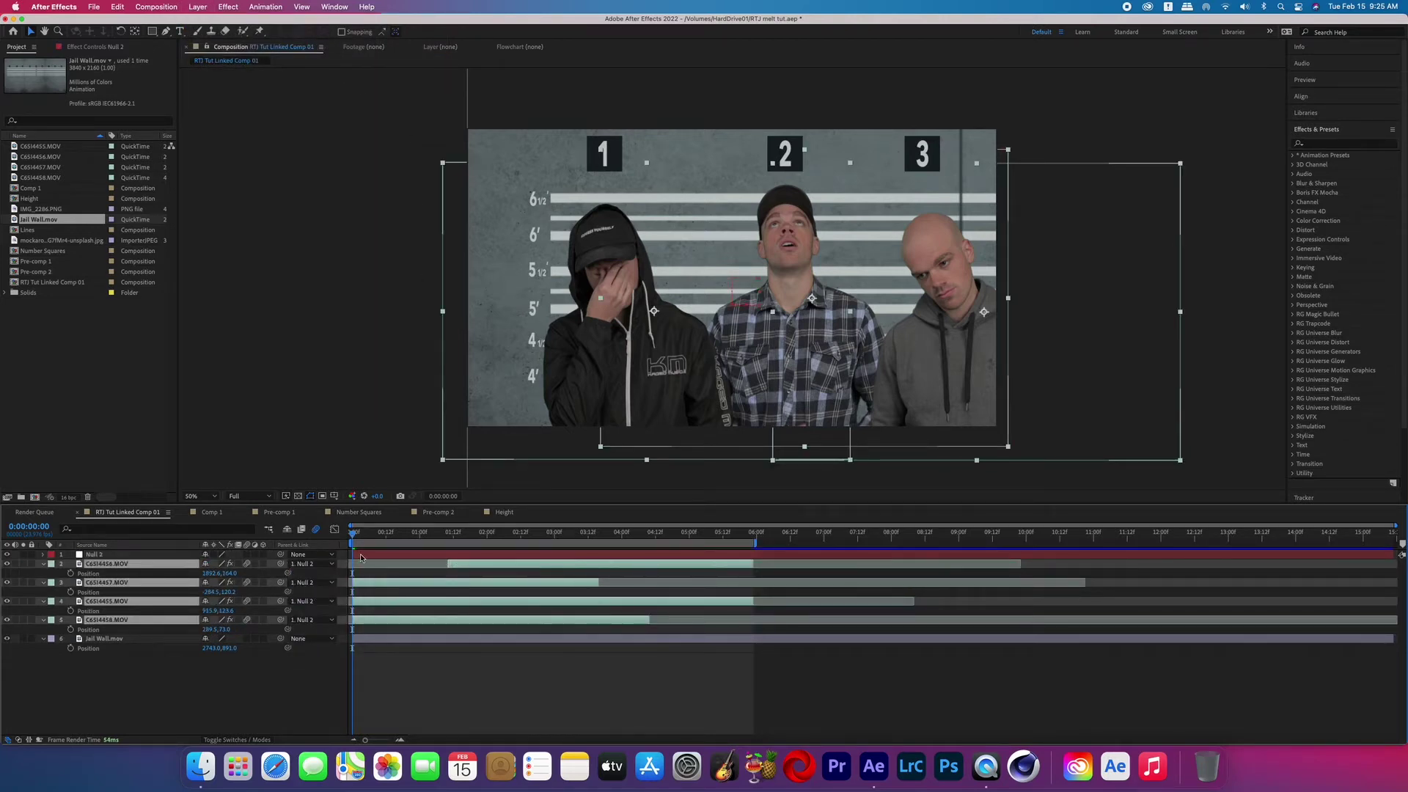
# Keyframe Null 2's scale at 133% at 0:00:05:22 and shift it left.
pyautogui.click(169, 555)
pyautogui.click(43, 555)
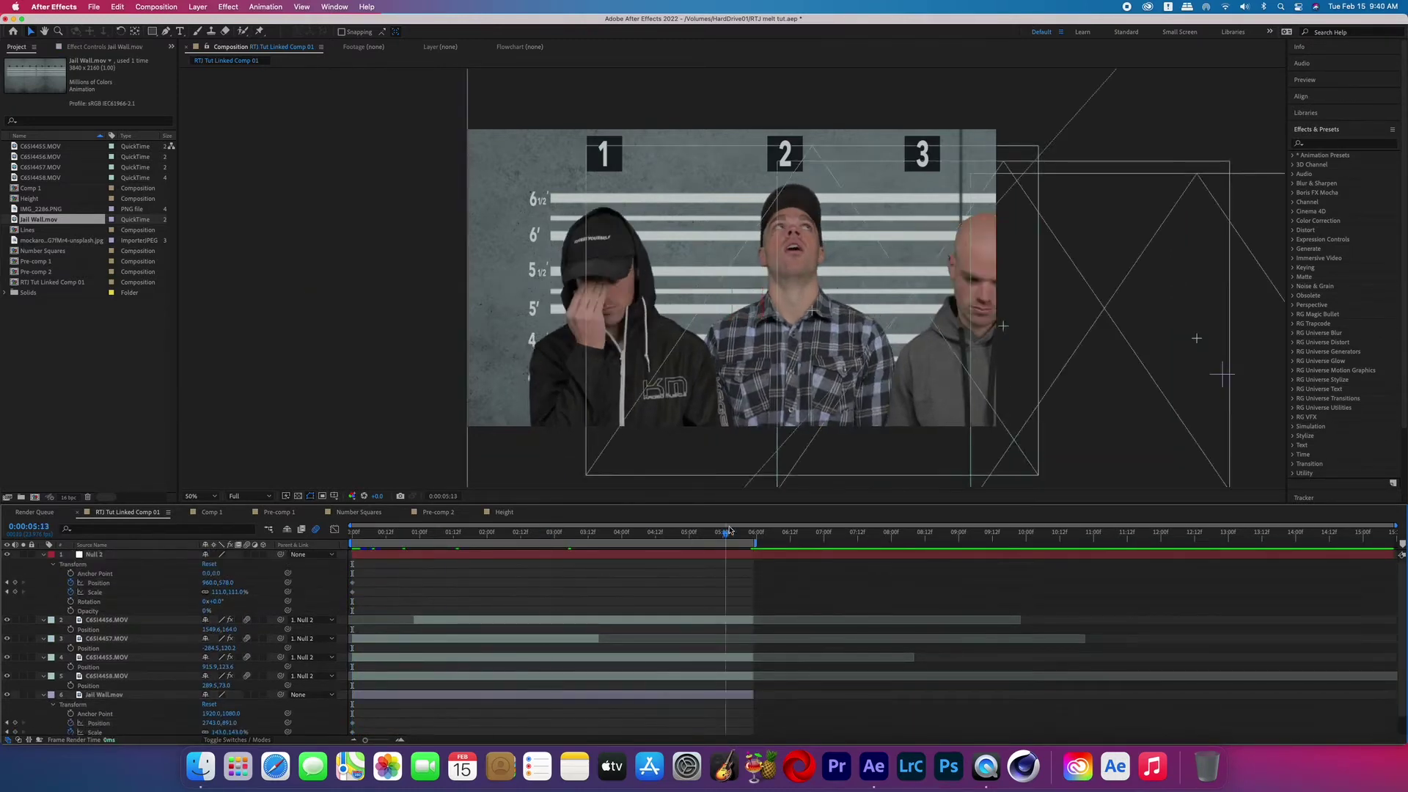
pyautogui.moveTo(702, 530); pyautogui.dragTo(750, 530)
pyautogui.click(218, 592)
pyautogui.write('133')
pyautogui.press('Return')
pyautogui.moveTo(210, 582); pyautogui.dragTo(3, 579)
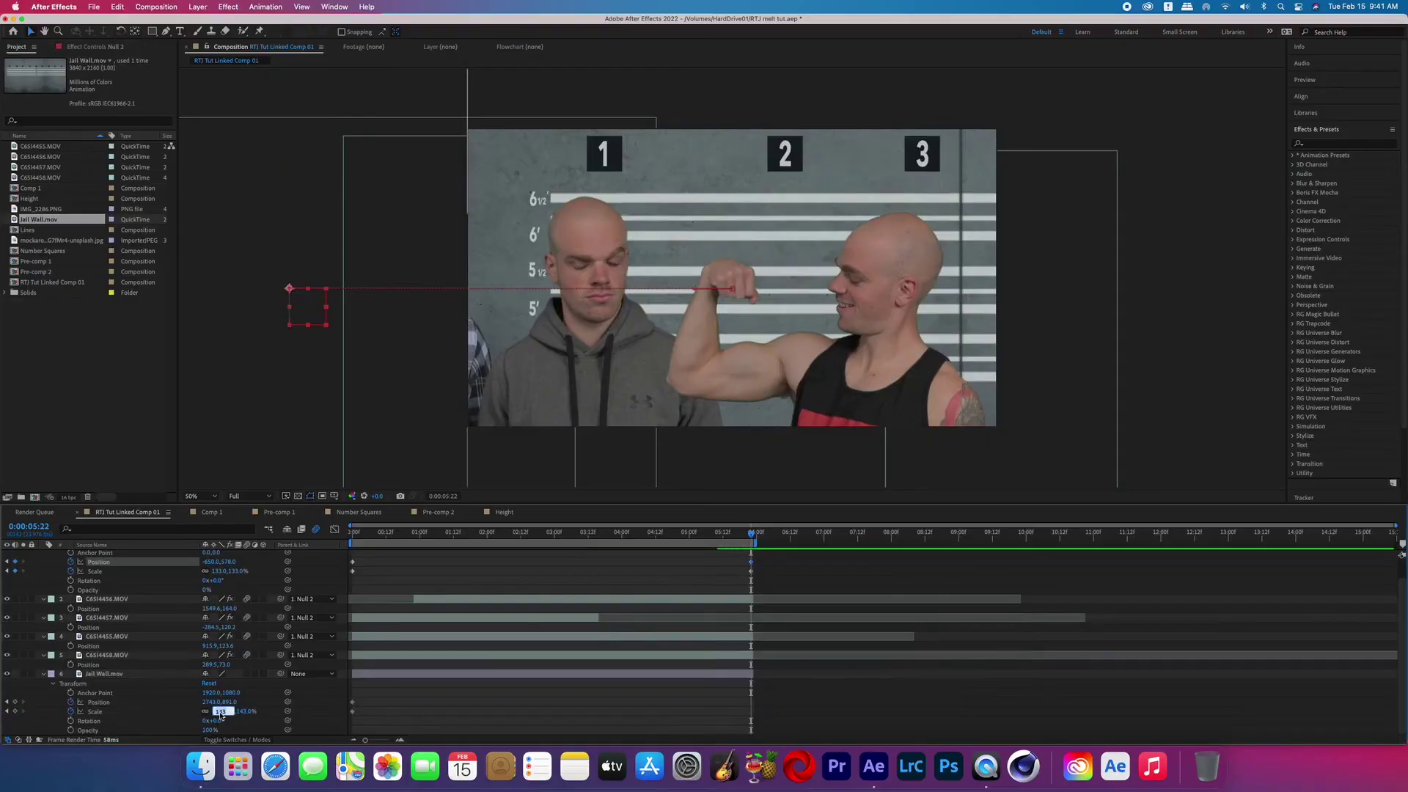
# Scrub the Jail Wall.mov Scale value up to enlarge the wall.
pyautogui.moveTo(209, 712)
pyautogui.mouseDown()
pyautogui.moveTo(234, 698)
pyautogui.moveTo(208, 706)
pyautogui.mouseUp()
# Keyframe the jail wall at X 1476, 143% scale, then Y position 891.
pyautogui.click(209, 705)
pyautogui.write('1476')
pyautogui.press('Return')
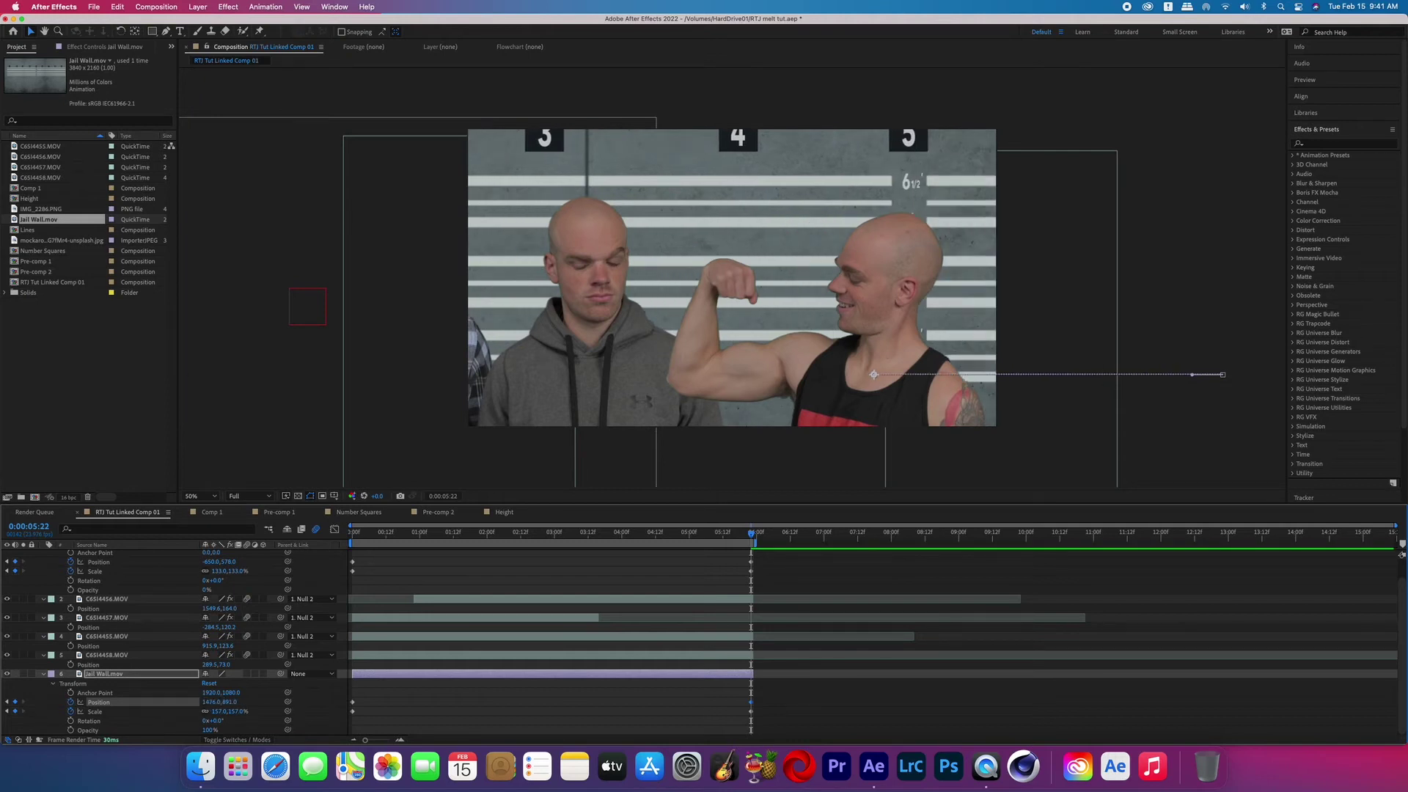
pyautogui.press('Return')
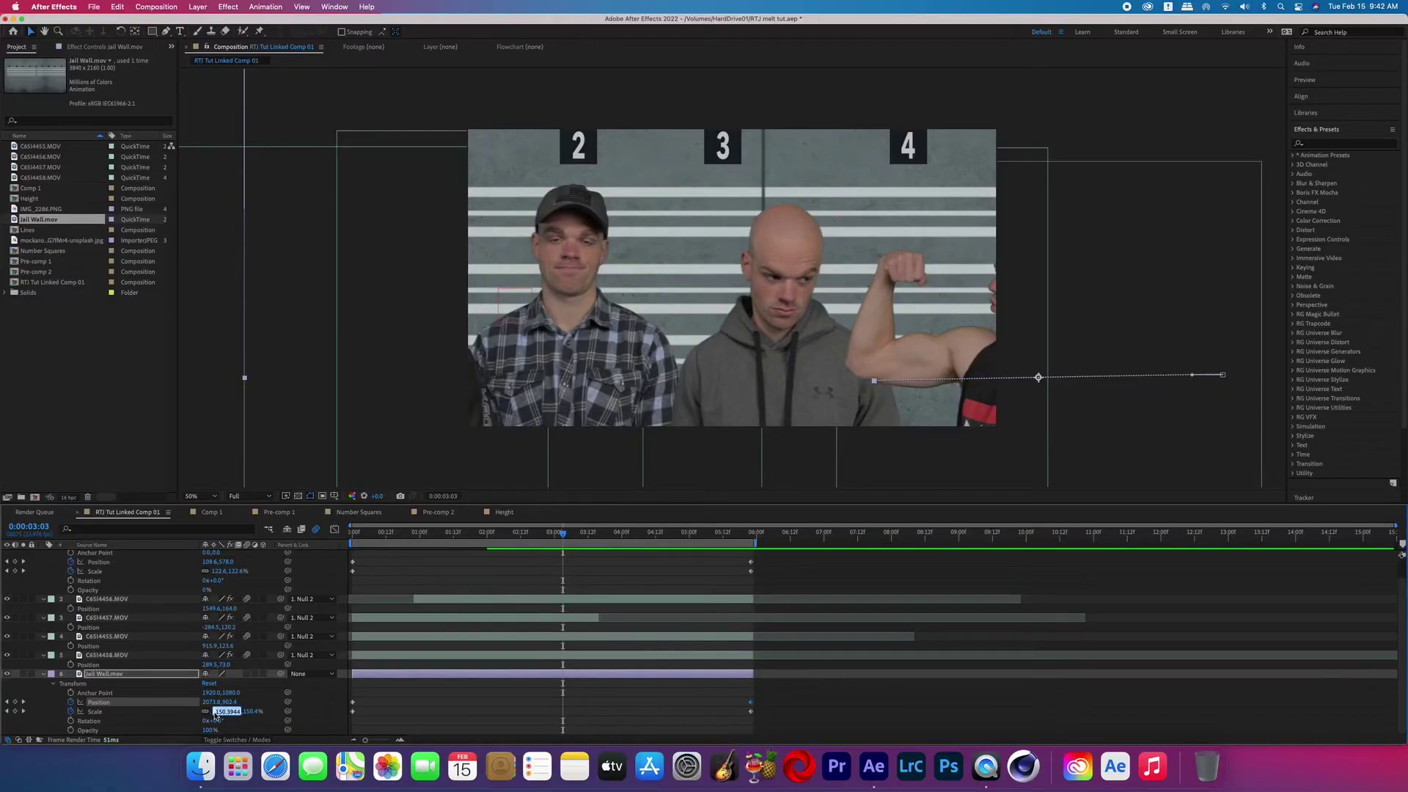
pyautogui.write('143')
pyautogui.press('Return')
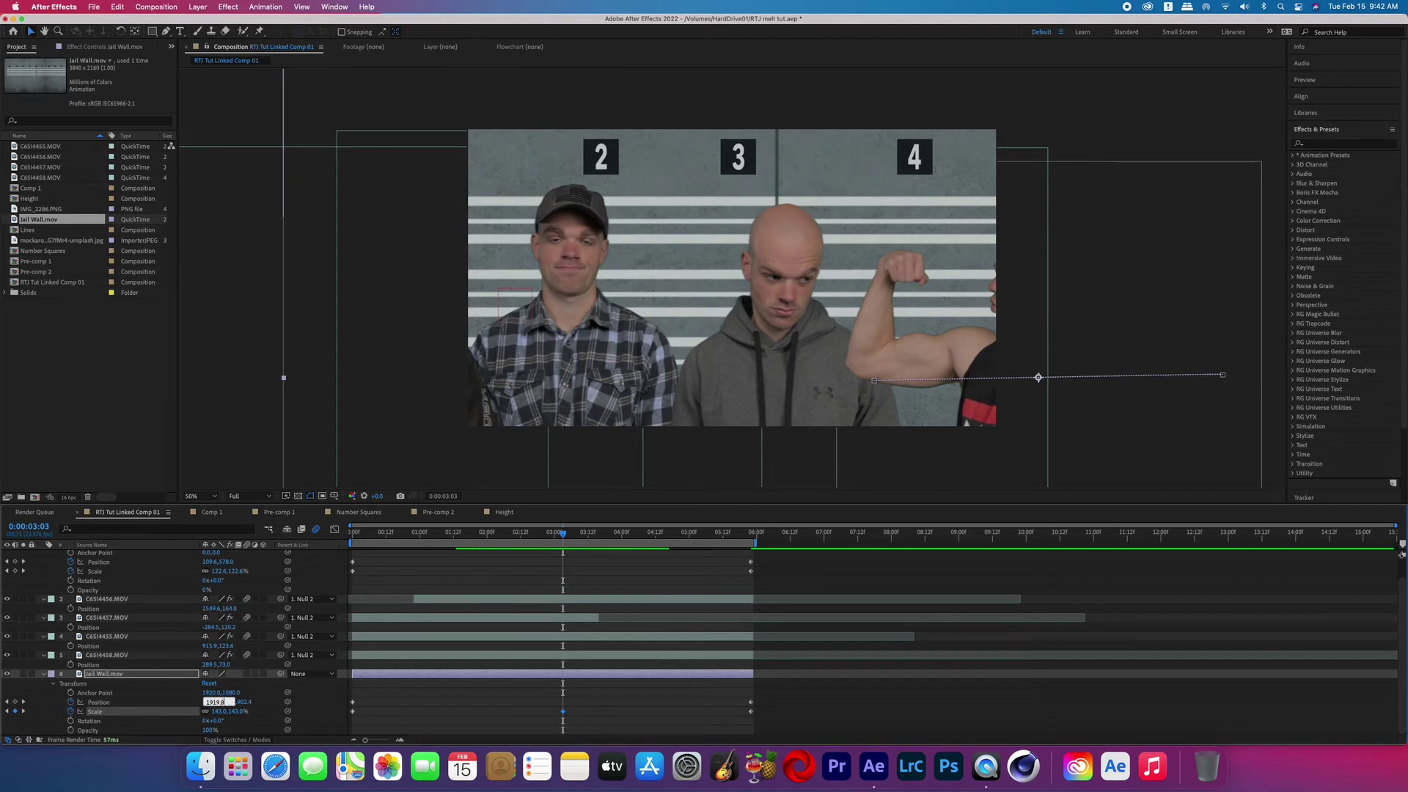
pyautogui.press('Return')
pyautogui.write('891')
pyautogui.press('Return')
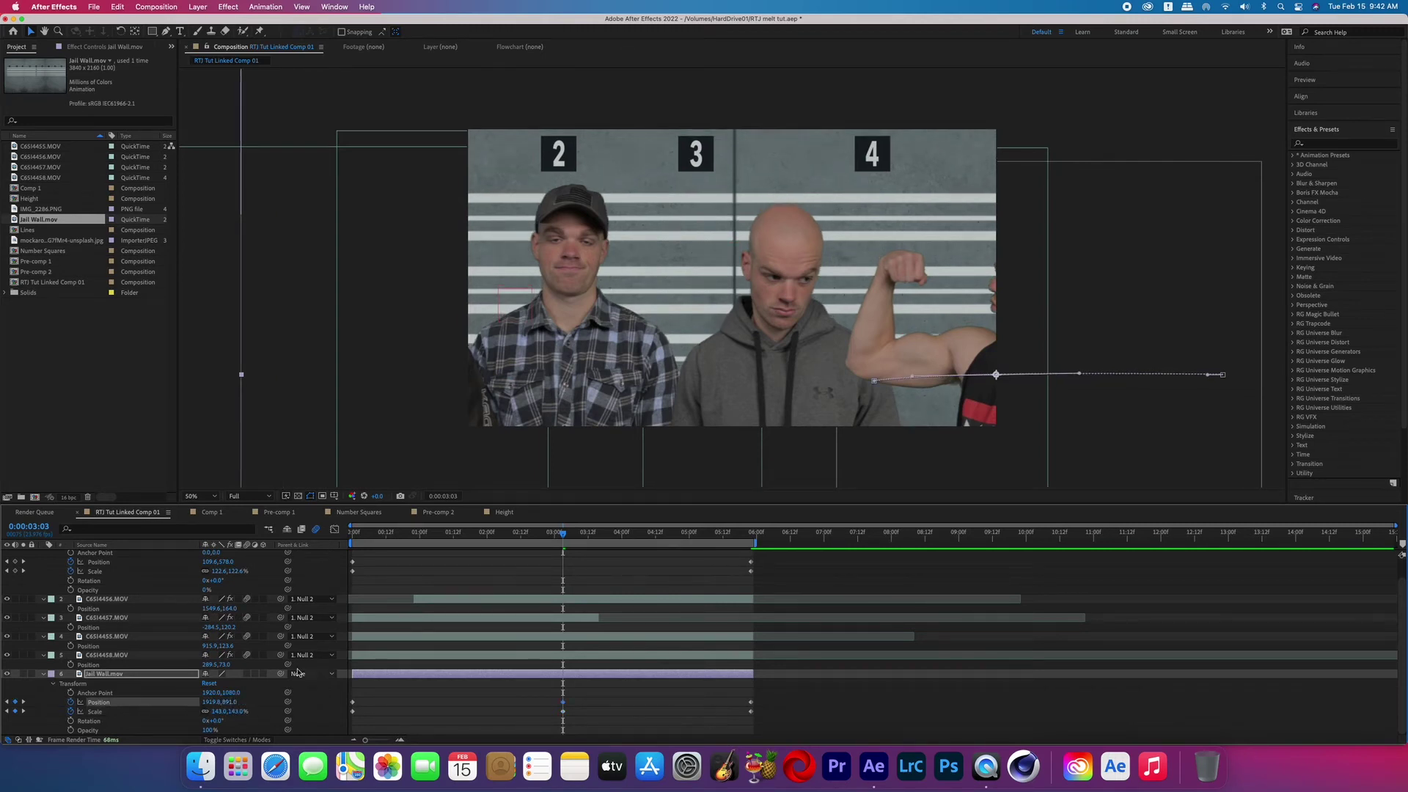
pyautogui.scroll(1, 186, 575)
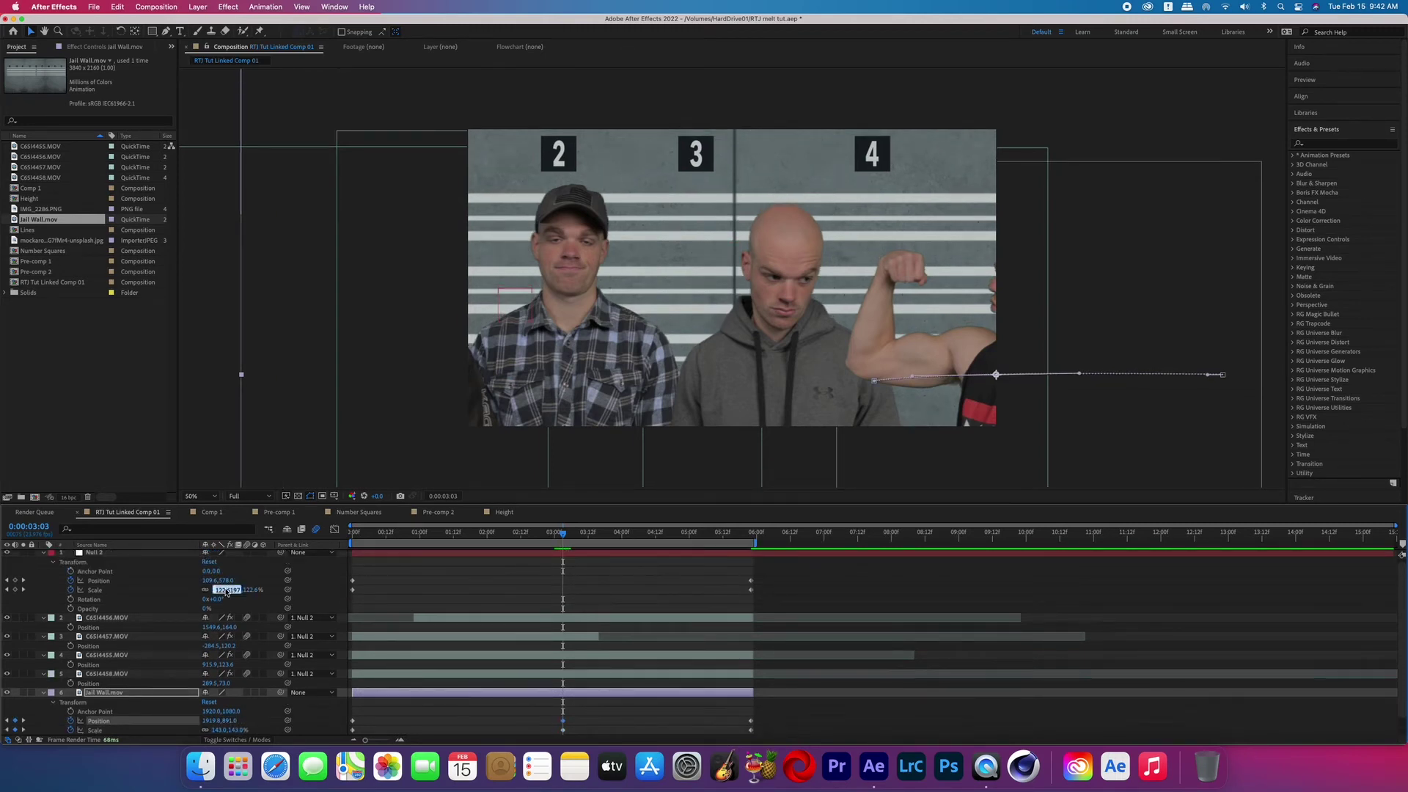
# Keyframe Null 2 at 111% scale with a position keyframe at 3:03.
pyautogui.write('111.0,111.0')
pyautogui.press('Return')
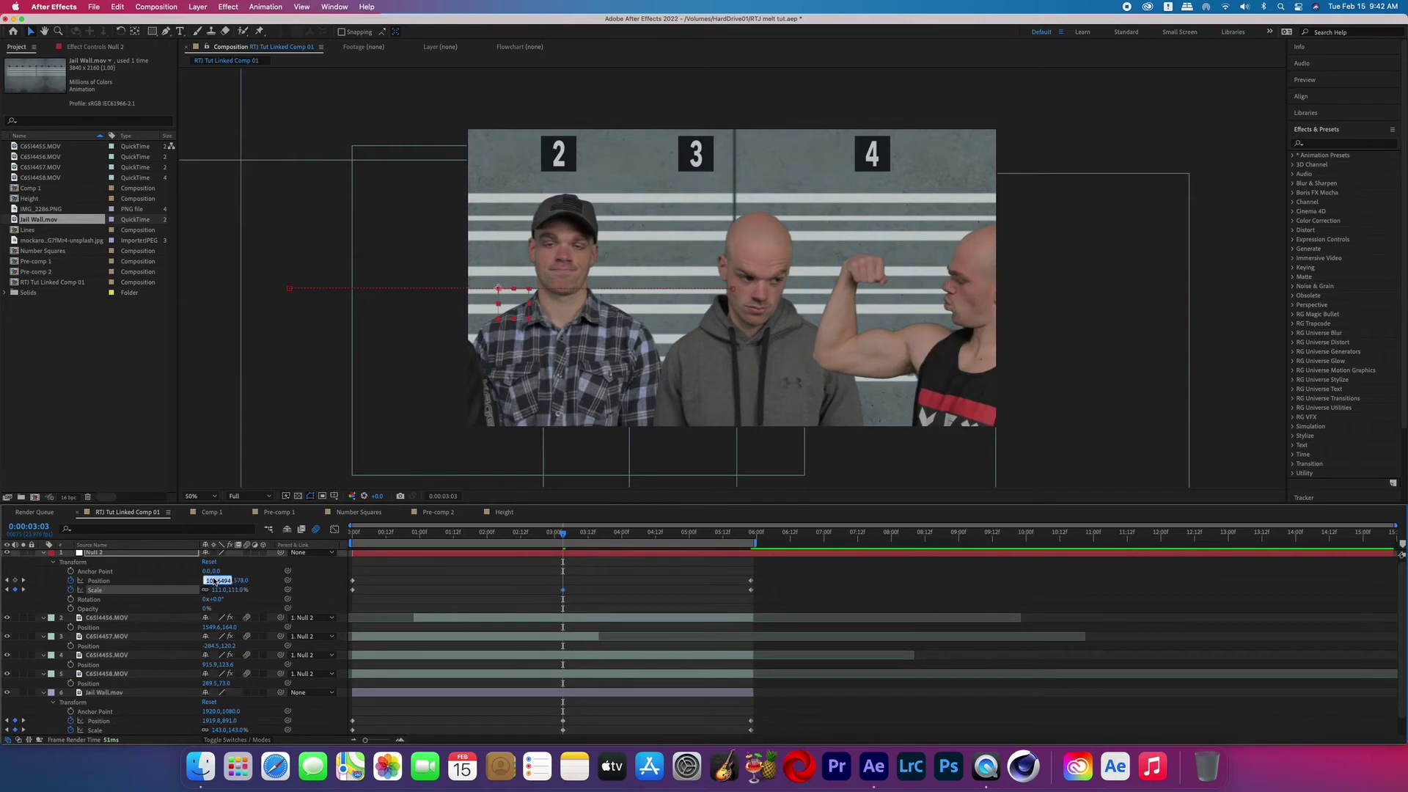
pyautogui.press('Return')
# Preview the push-in, then open Jail Wall.mov in its Layer panel zoomed out.
pyautogui.press('space')
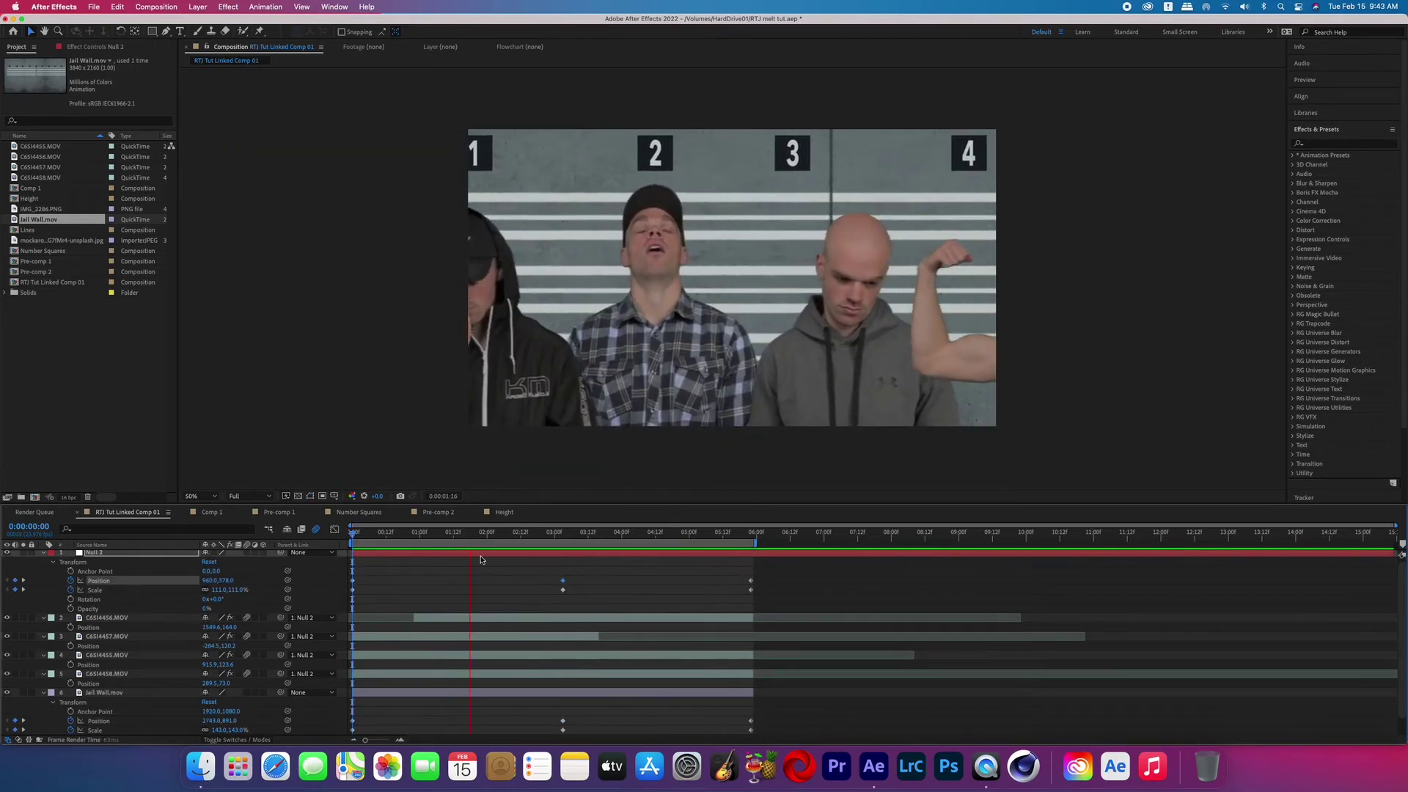
pyautogui.press('space')
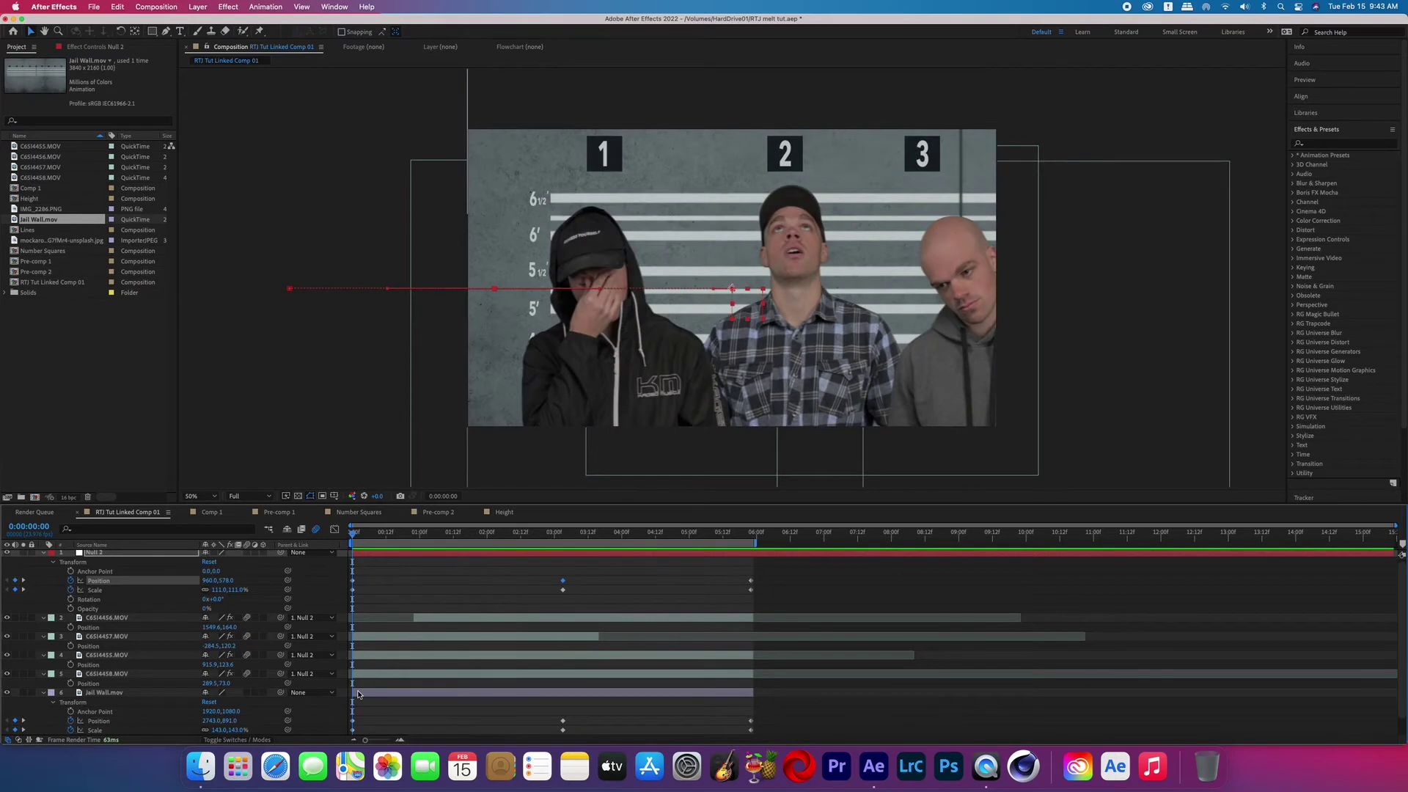
pyautogui.doubleClick(358, 693)
pyautogui.press(',')
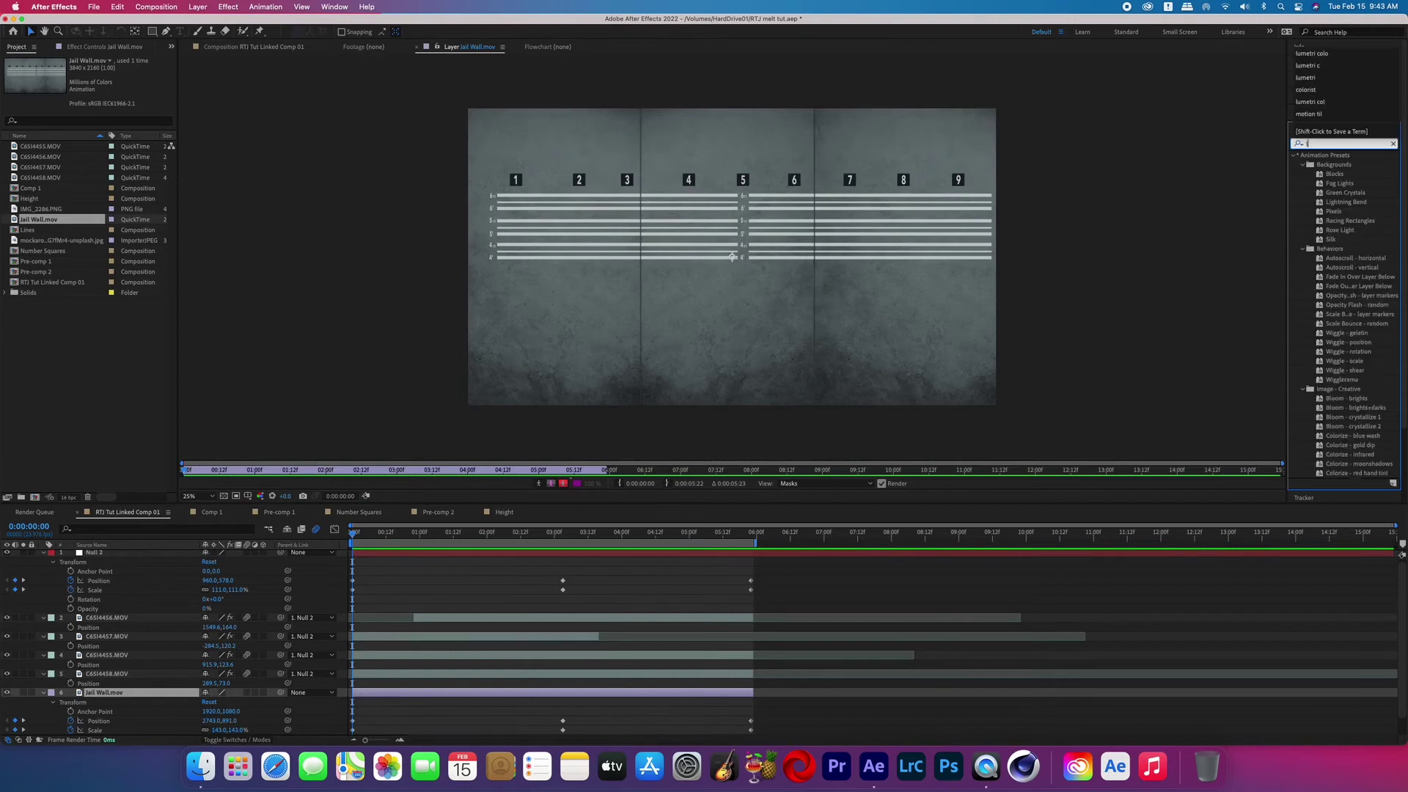
# Apply Liquify to Jail Wall.mov and warp the white height lines, brush pressure 63.
pyautogui.write('liqui')
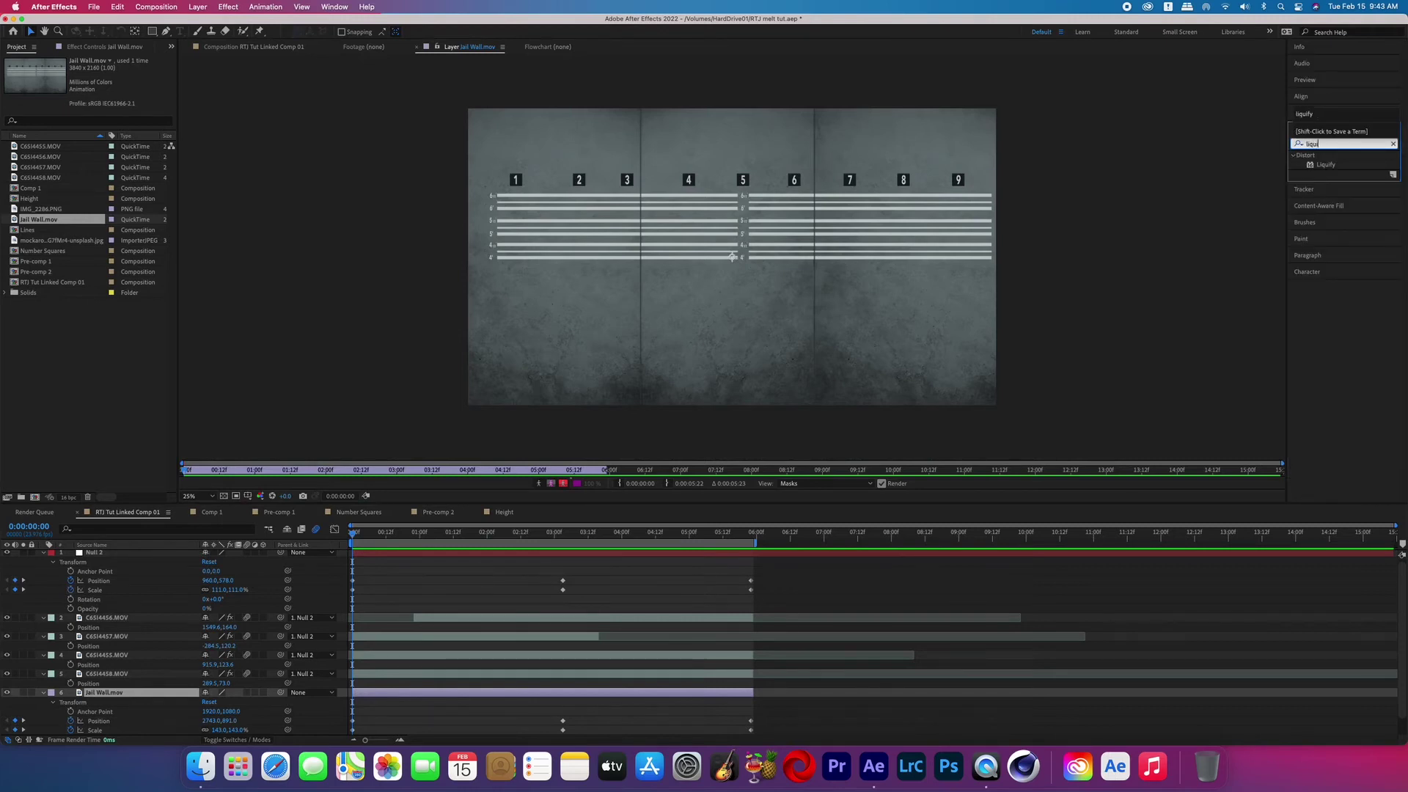
pyautogui.moveTo(1329, 165)
pyautogui.mouseDown()
pyautogui.moveTo(619, 459)
pyautogui.moveTo(496, 681)
pyautogui.moveTo(463, 693)
pyautogui.mouseUp()
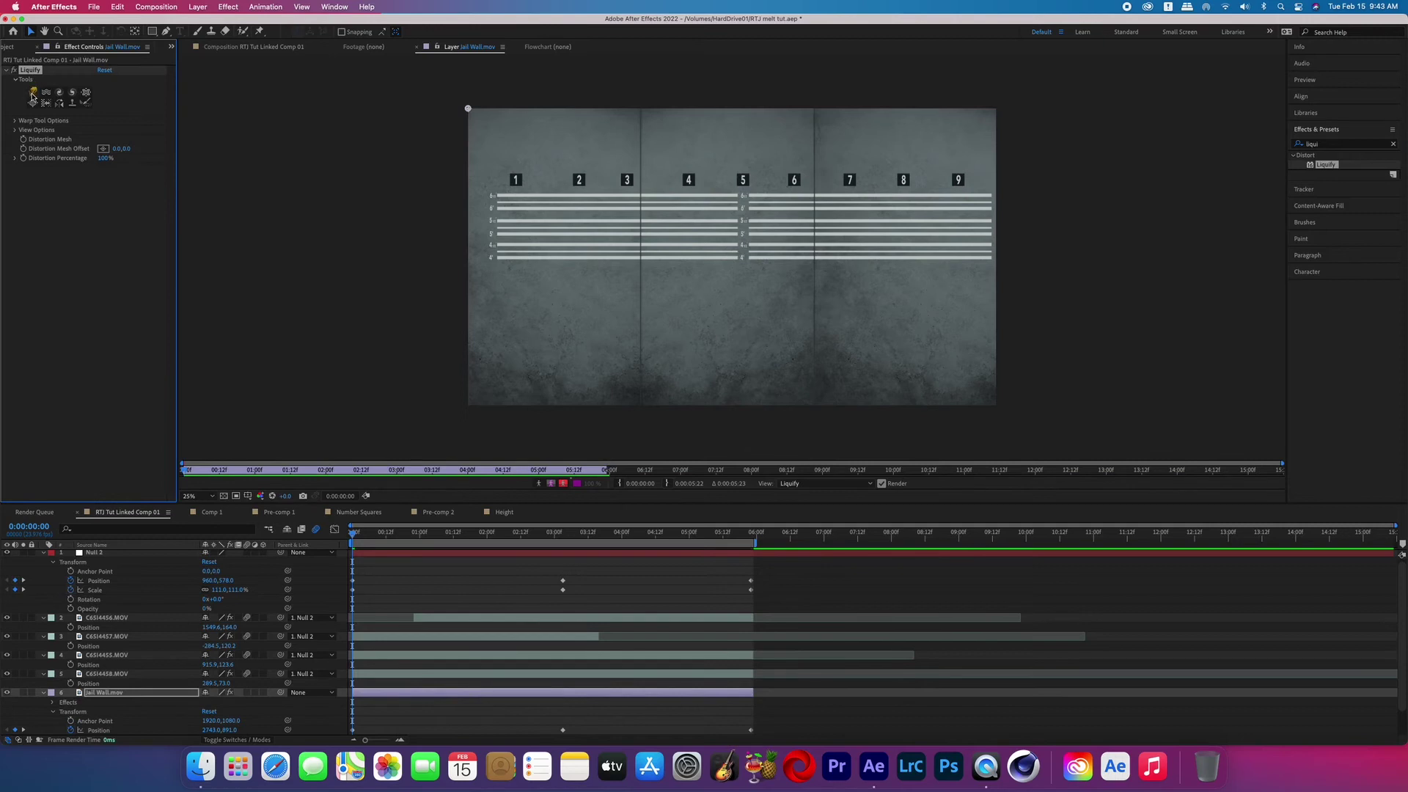
pyautogui.click(32, 93)
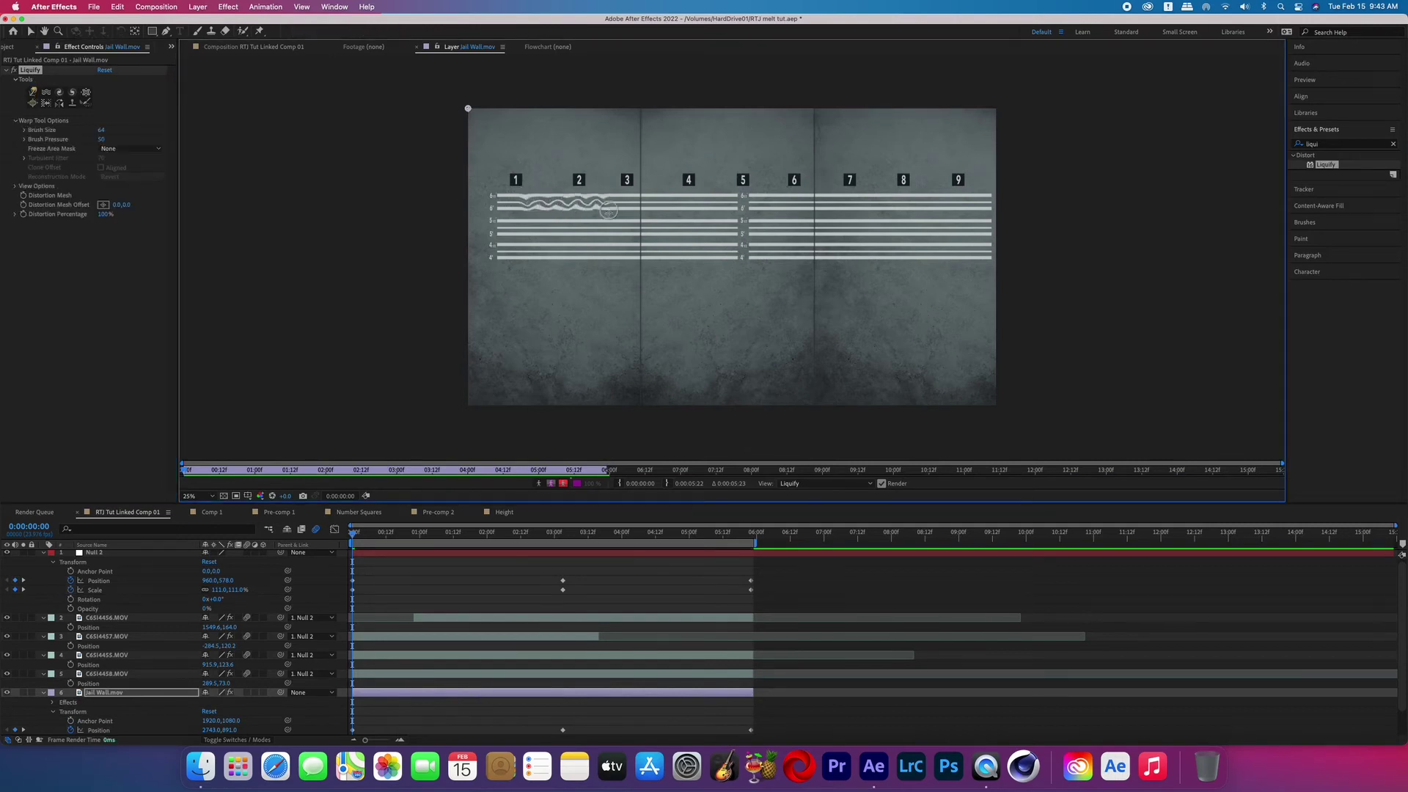
pyautogui.moveTo(567, 220); pyautogui.dragTo(572, 272)
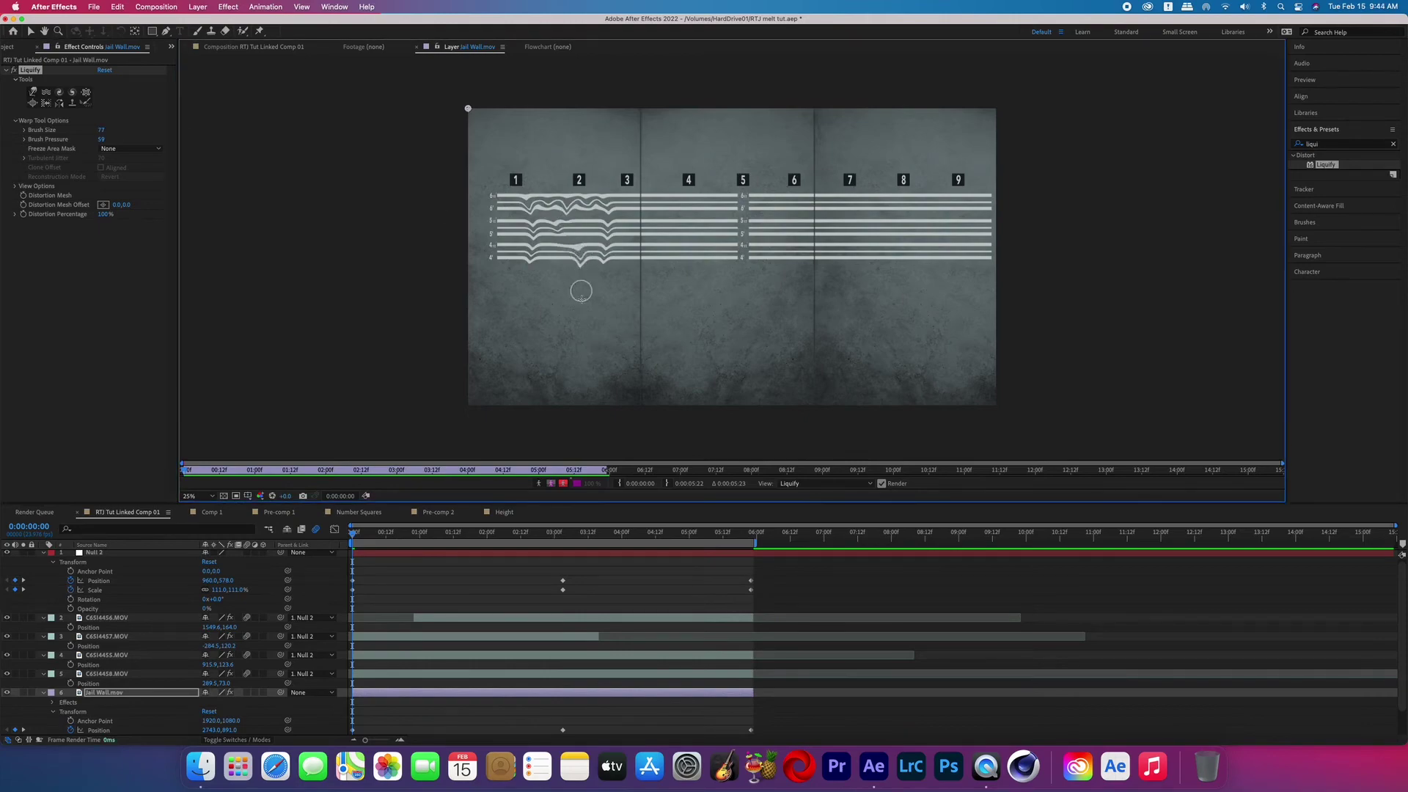
pyautogui.click(15, 120)
pyautogui.click(14, 120)
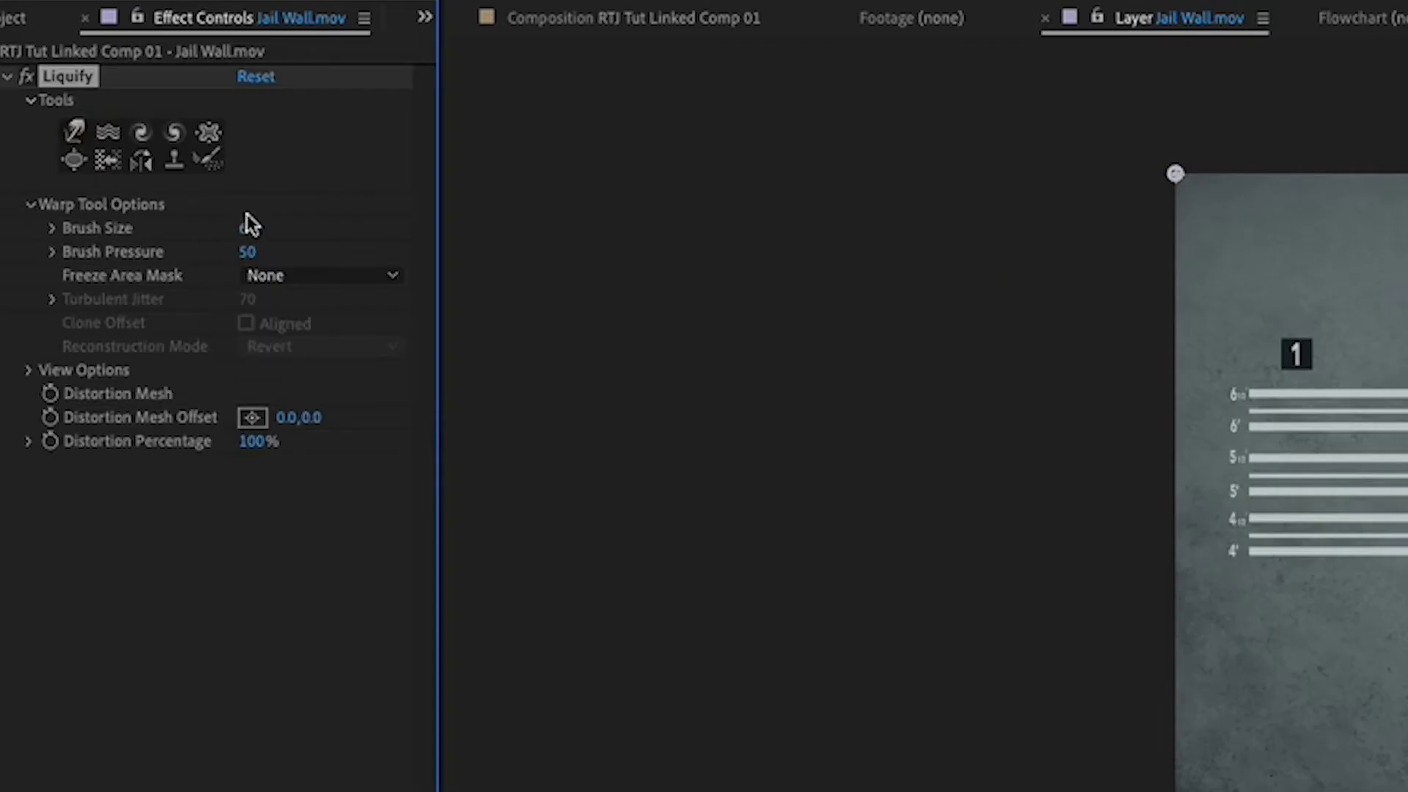
pyautogui.moveTo(238, 251); pyautogui.dragTo(245, 255)
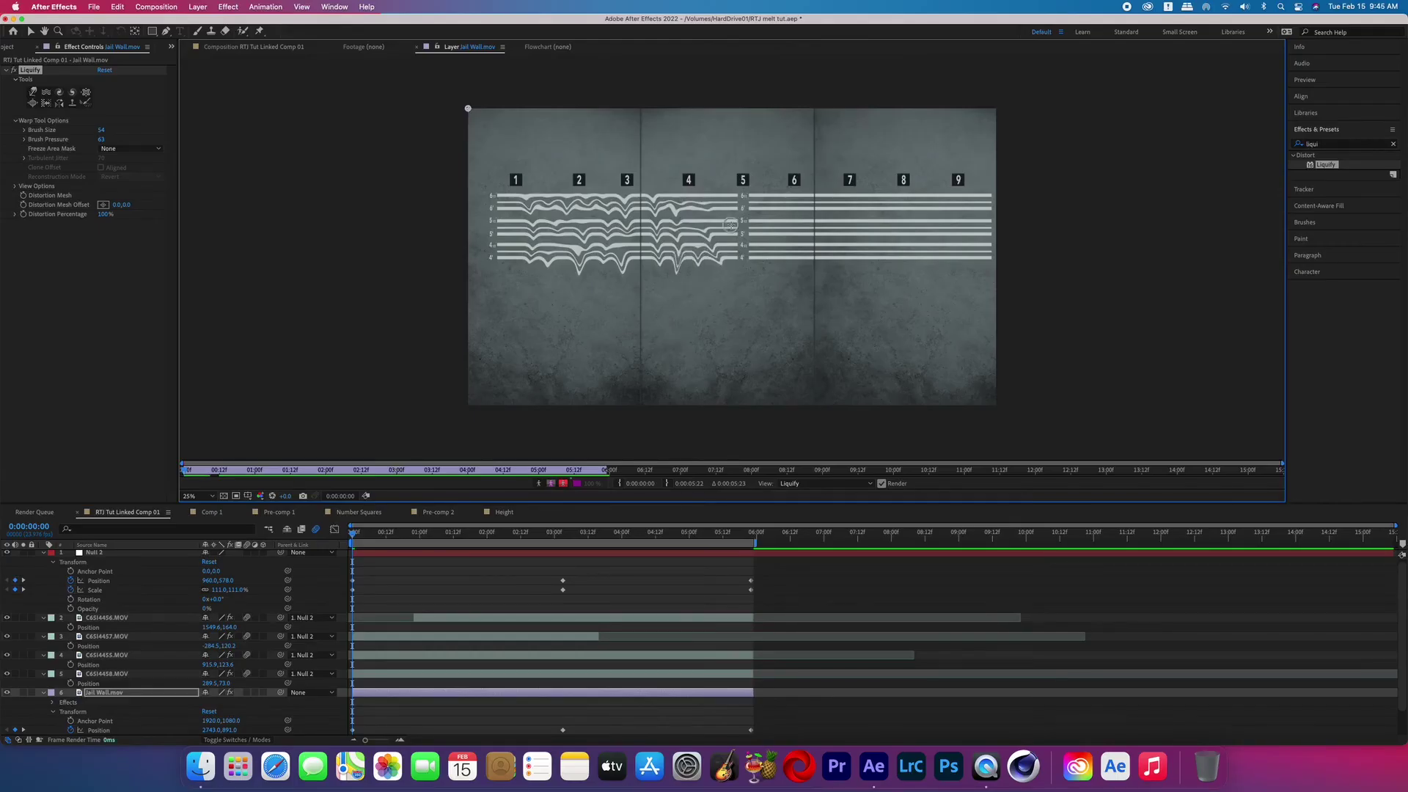
pyautogui.moveTo(730, 224); pyautogui.dragTo(730, 248)
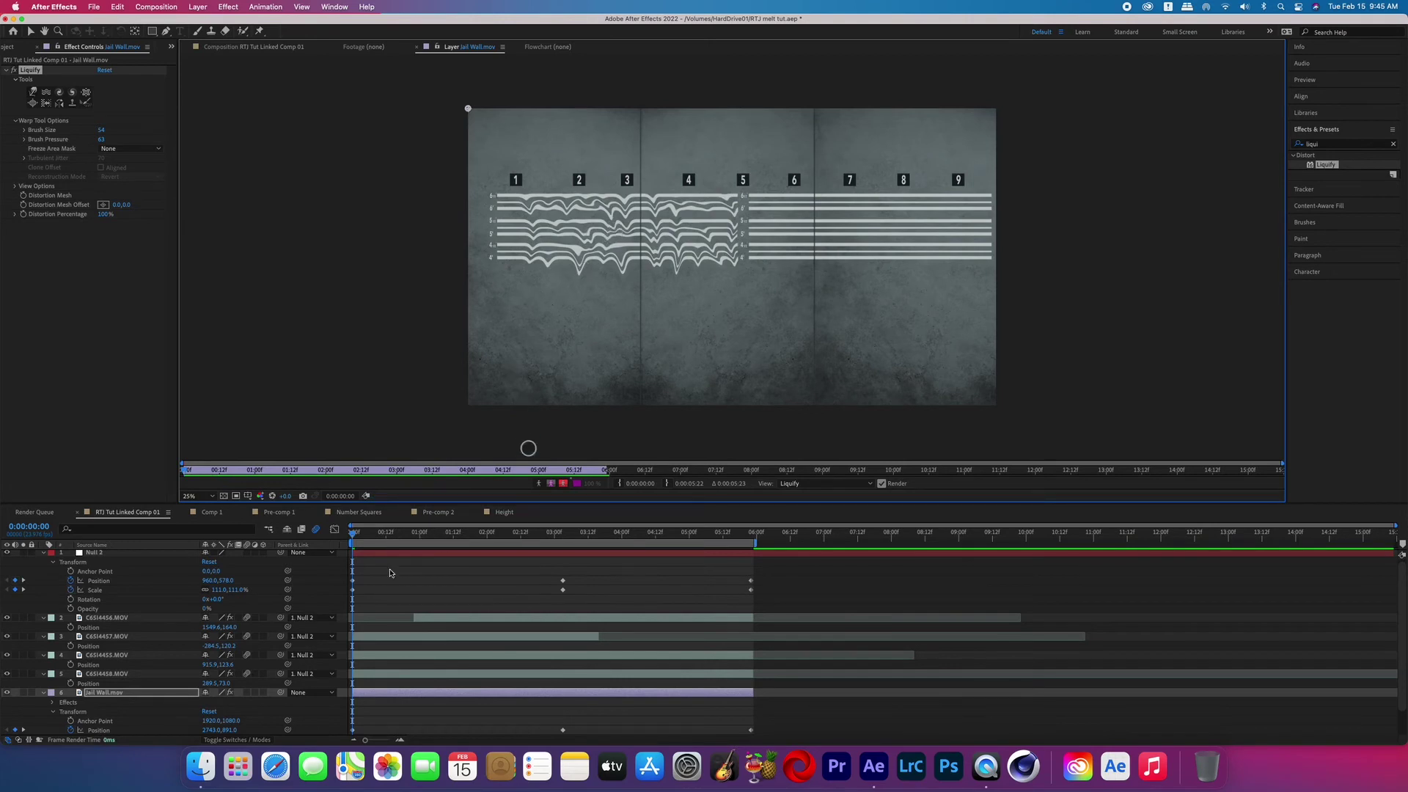
# Keyframe Distortion Percentage from 0% to 100% at 5:23 and preview the composition.
pyautogui.click(22, 217)
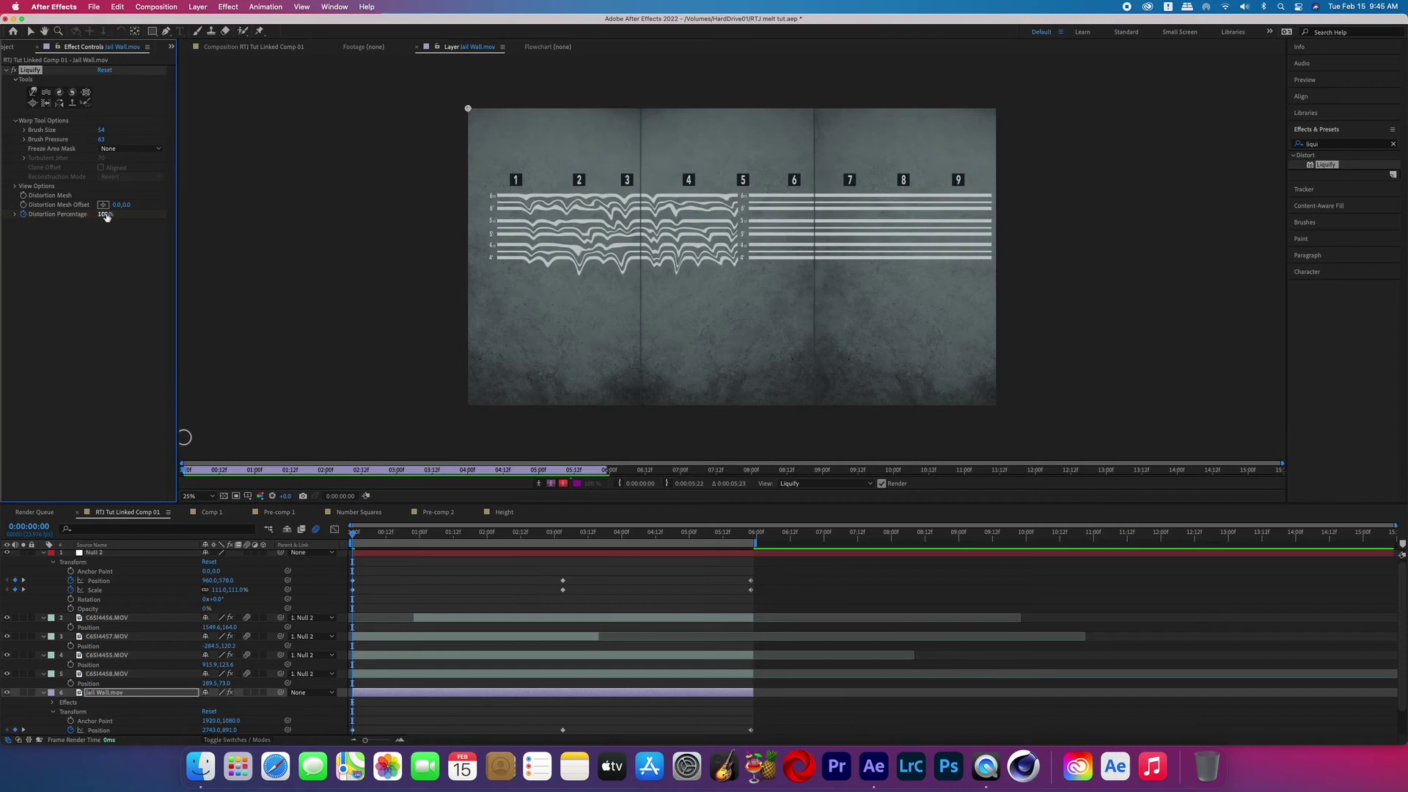
pyautogui.press('Return')
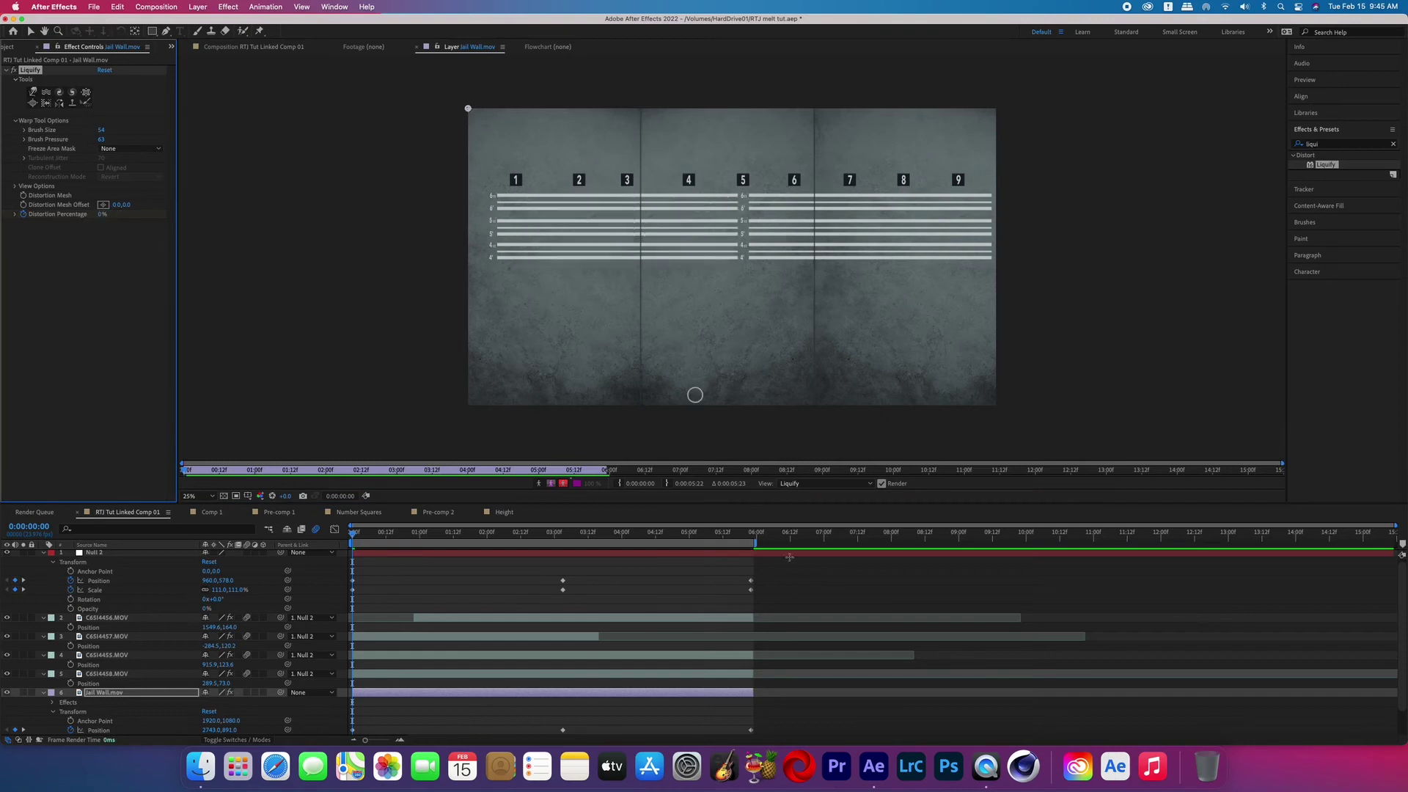
pyautogui.click(753, 534)
pyautogui.click(101, 215)
pyautogui.write('100')
pyautogui.press('Return')
pyautogui.click(873, 578)
pyautogui.press('space')
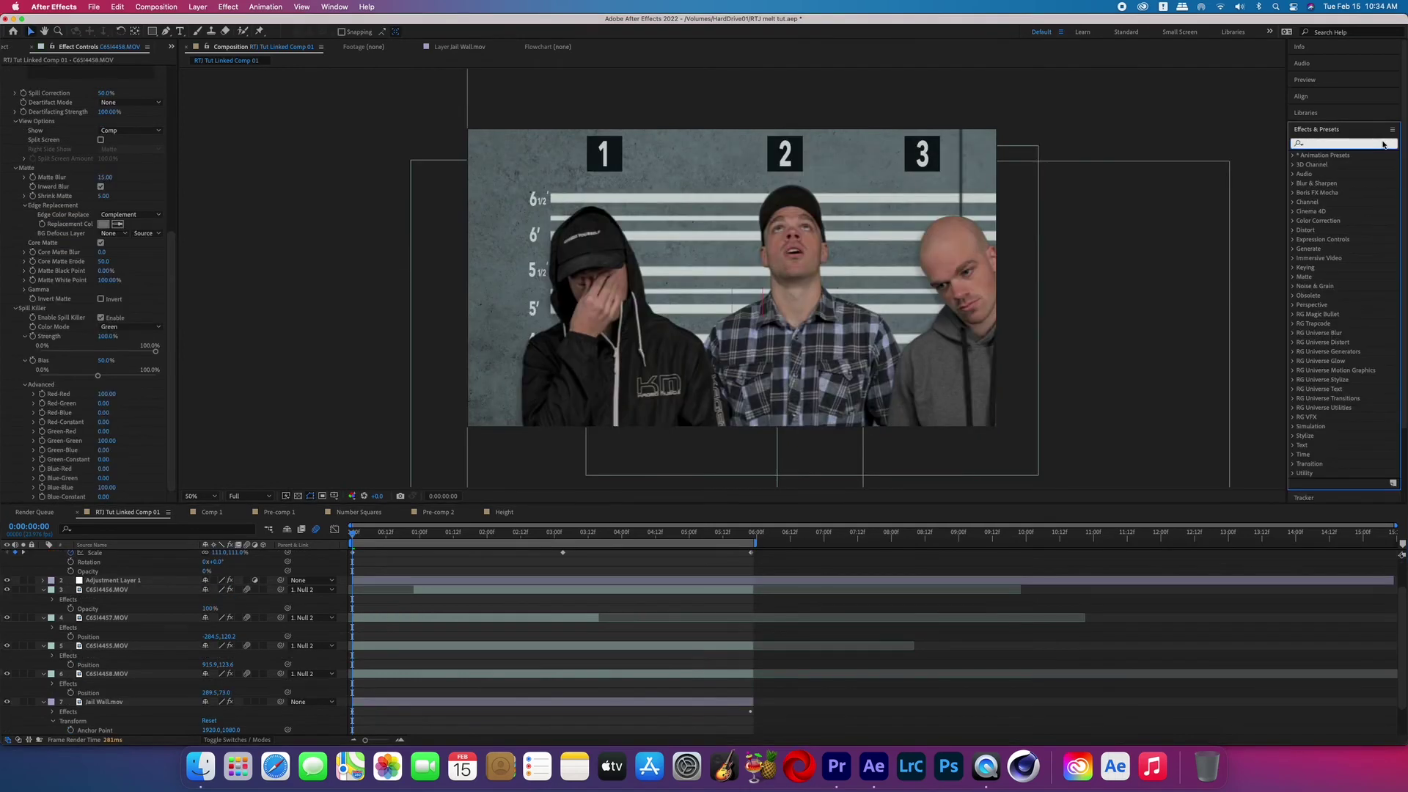
# Search 'drop s' and apply Drop Shadow to the C6514458.MOV layer.
pyautogui.write('drop shadow')
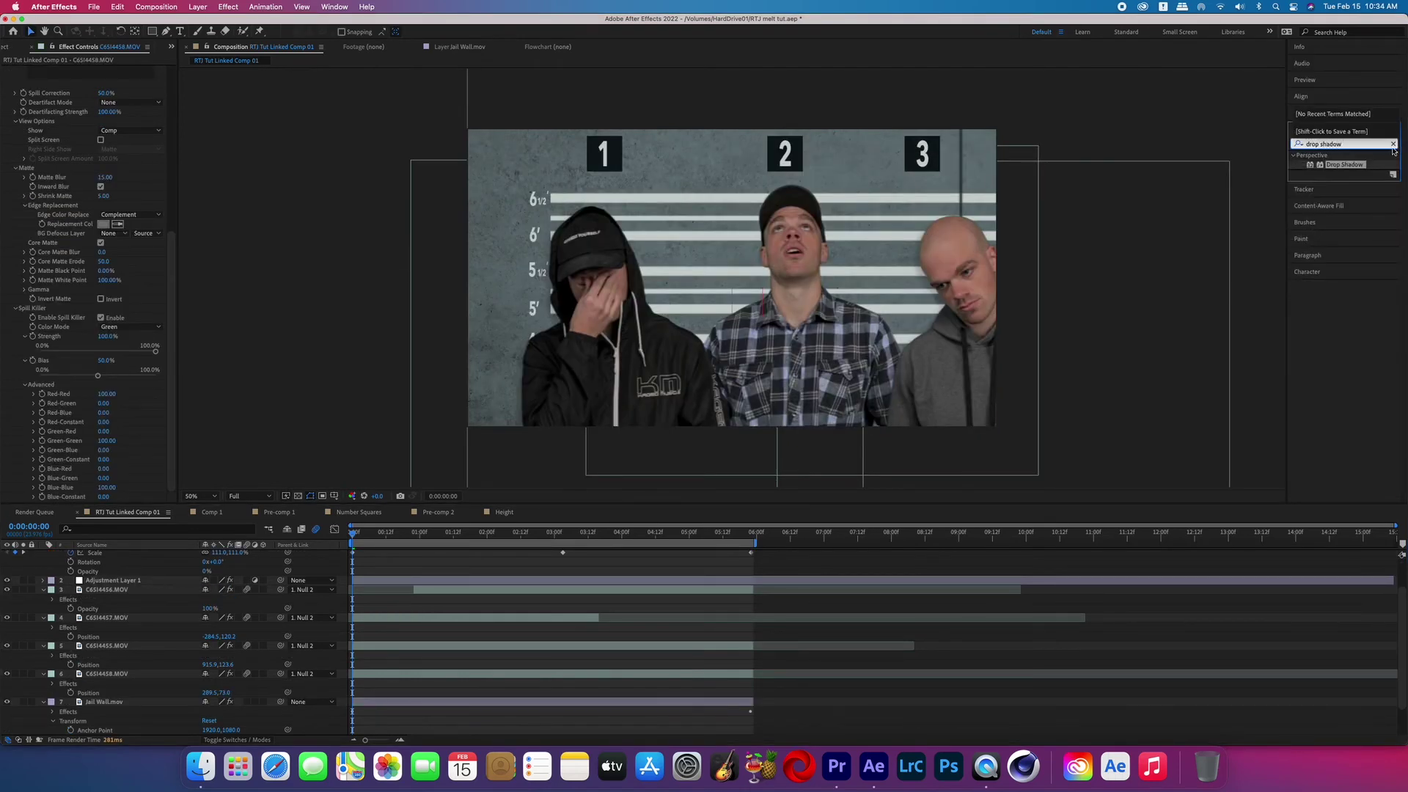
pyautogui.moveTo(1365, 165); pyautogui.dragTo(689, 503)
pyautogui.moveTo(454, 662); pyautogui.dragTo(451, 671)
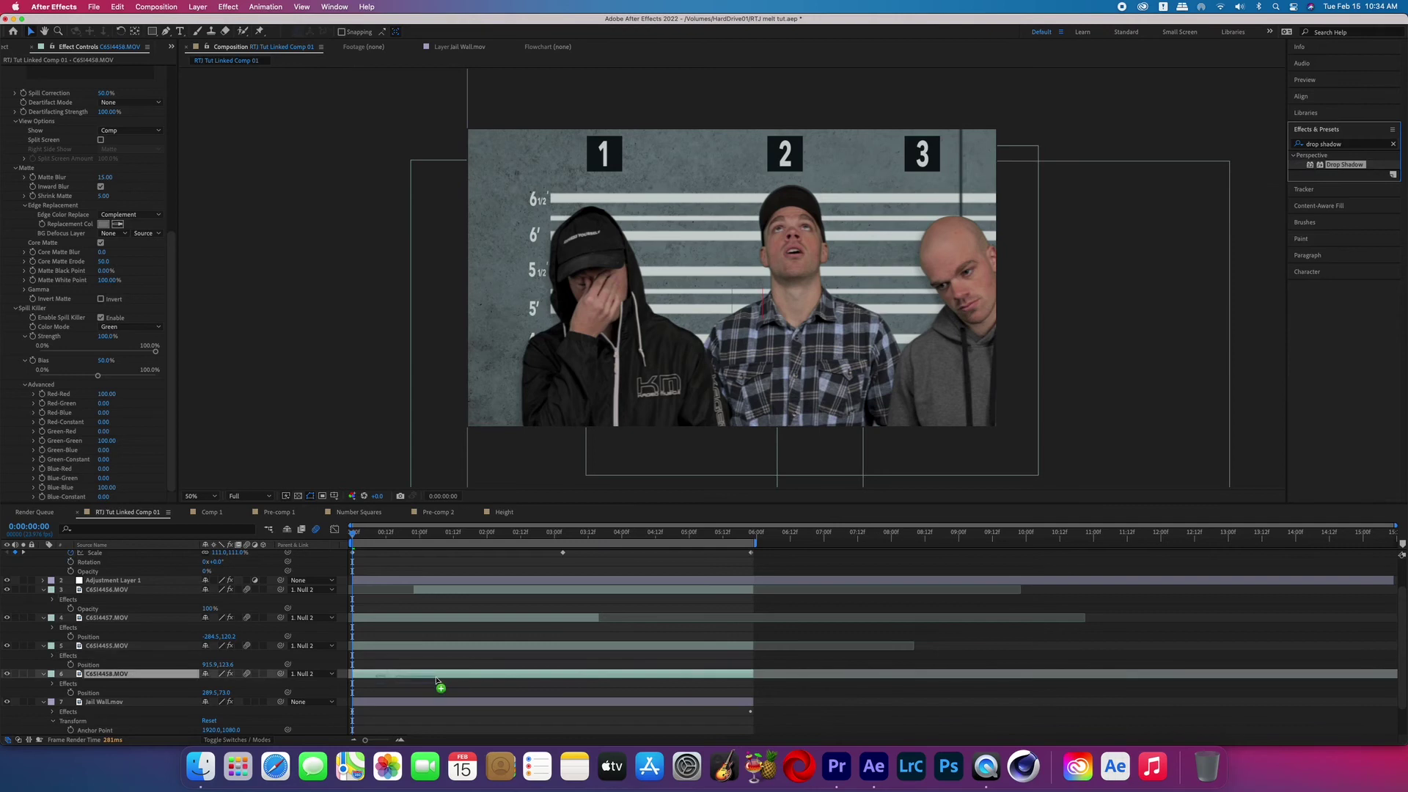